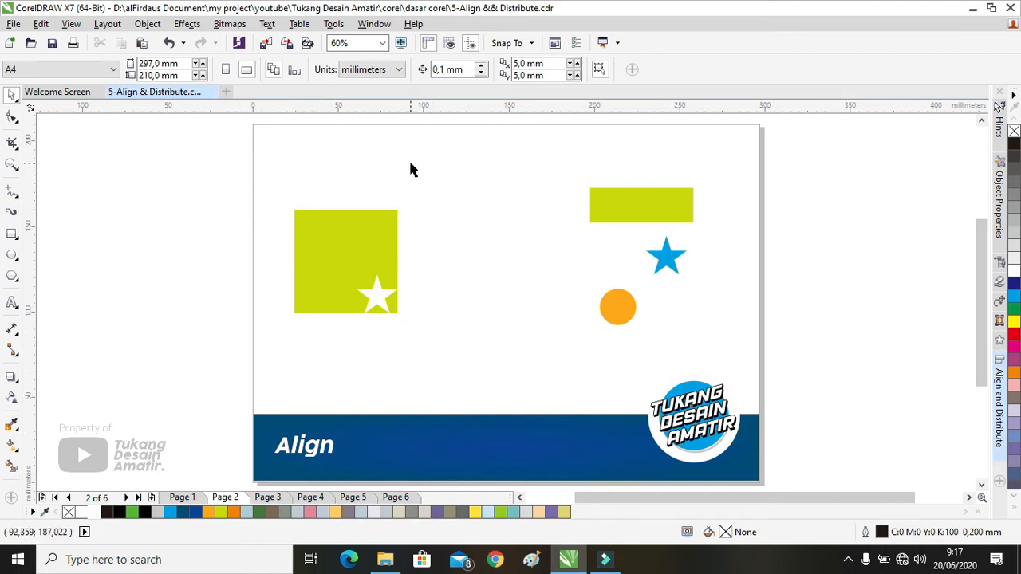
Step: Move the white star by eye around the green square's centre, leaving it at about X 44.7 mm, Y 122.8 mm
{"action": "left_click", "coordinate": [324, 219]}
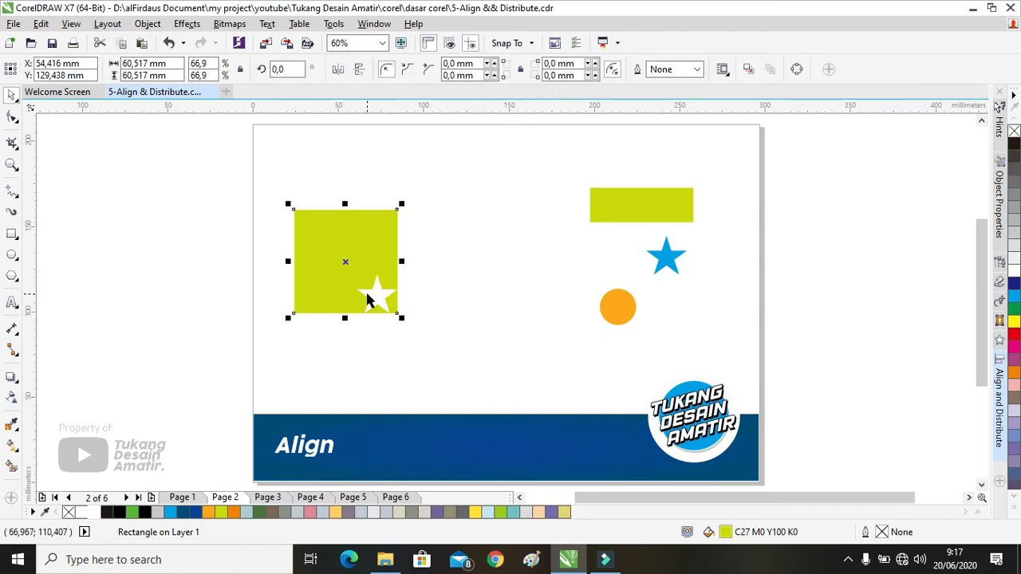
{"action": "left_click_drag", "start_coordinate": [375, 291], "coordinate": [346, 265]}
{"action": "left_click", "coordinate": [410, 260]}
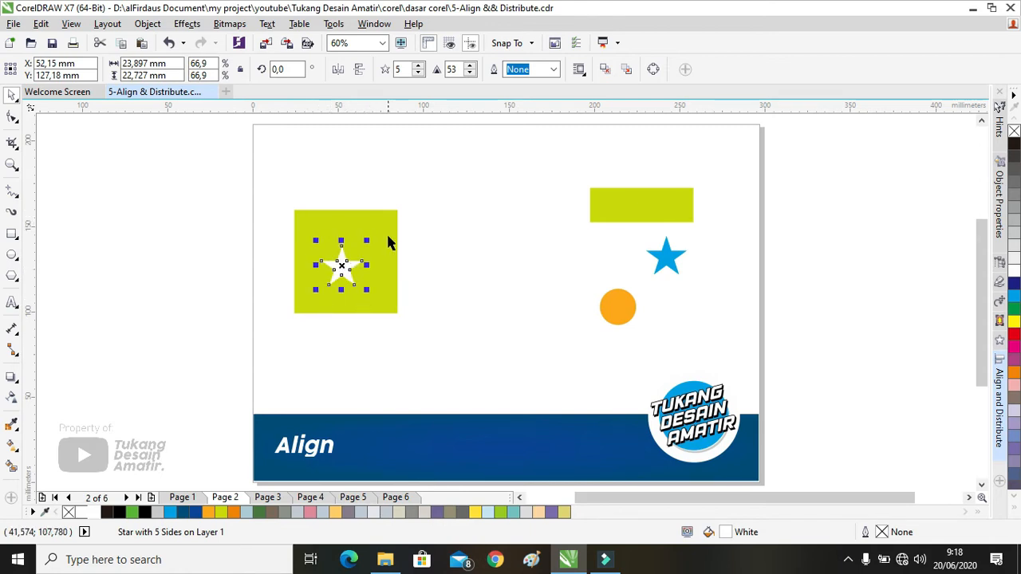
{"action": "mouse_move", "coordinate": [351, 267]}
{"action": "left_mouse_down"}
{"action": "mouse_move", "coordinate": [339, 253]}
{"action": "mouse_move", "coordinate": [353, 262]}
{"action": "left_mouse_up"}
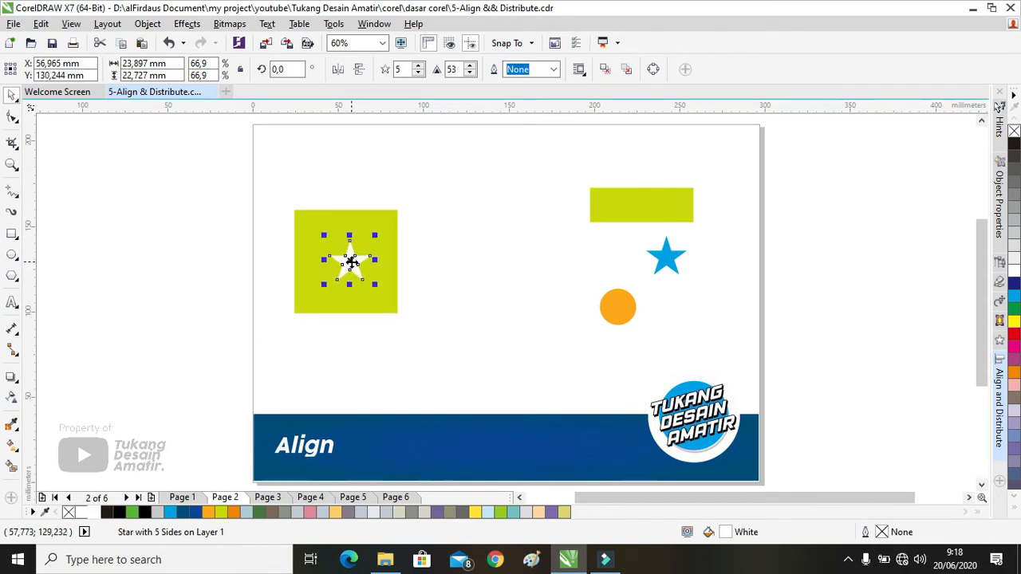
{"action": "left_click_drag", "start_coordinate": [351, 262], "coordinate": [330, 274]}
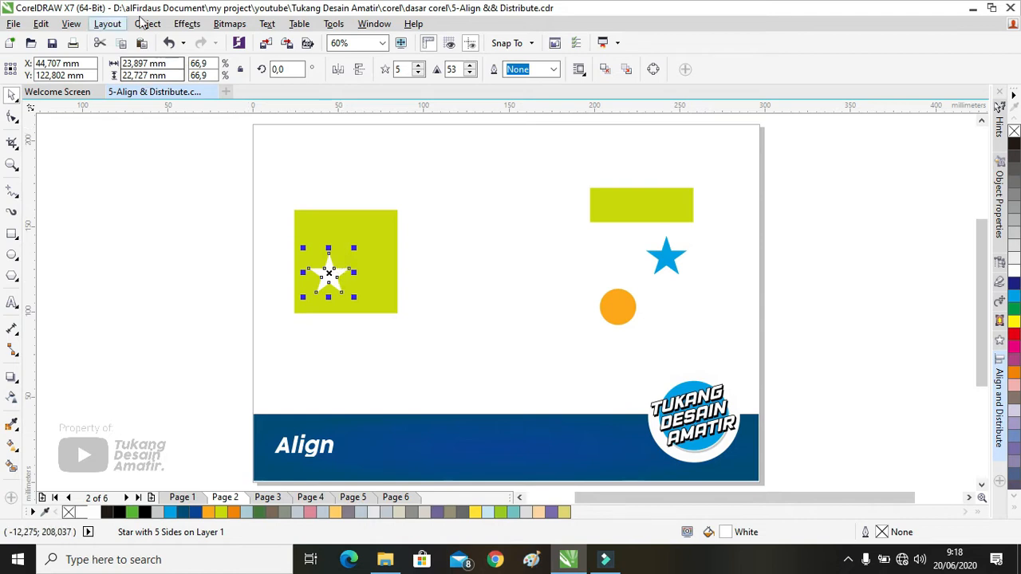
Step: Reposition the white star by eye near the green square's centre, at about X 55.2 mm, Y 127.2 mm
{"action": "left_click_drag", "start_coordinate": [241, 257], "coordinate": [404, 255]}
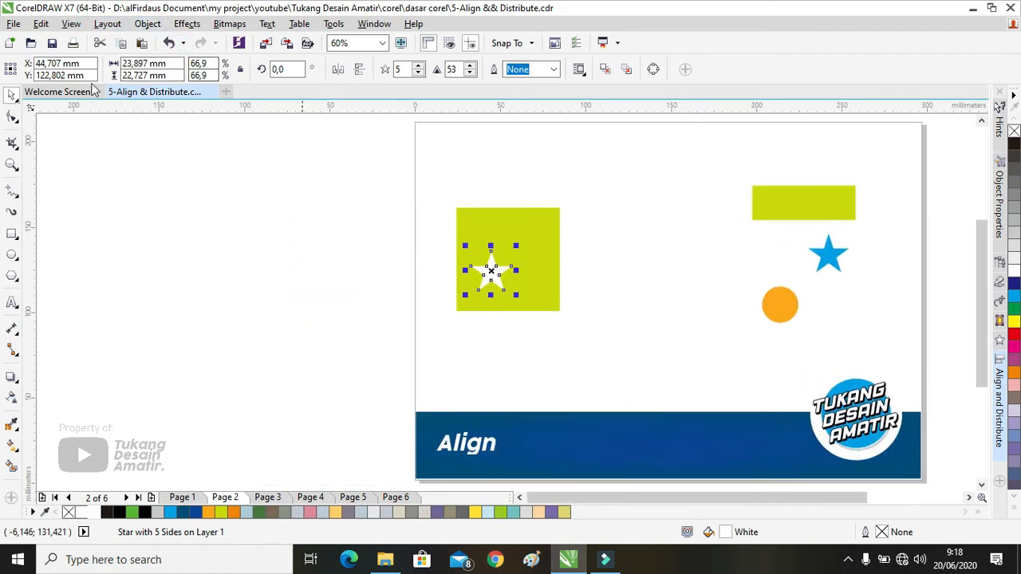
{"action": "left_click", "coordinate": [148, 25]}
{"action": "mouse_move", "coordinate": [207, 201]}
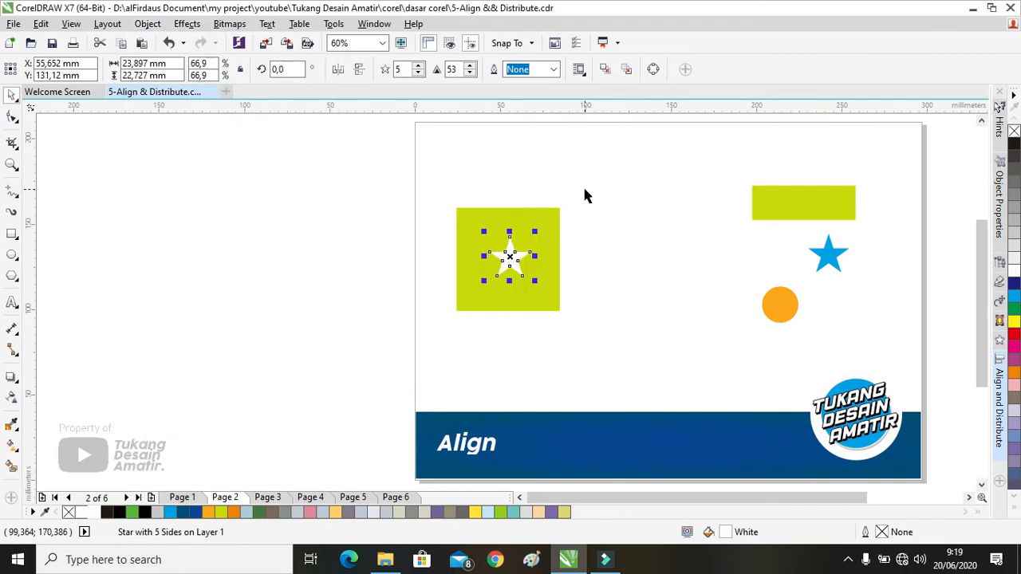
{"action": "left_click_drag", "start_coordinate": [585, 171], "coordinate": [580, 220]}
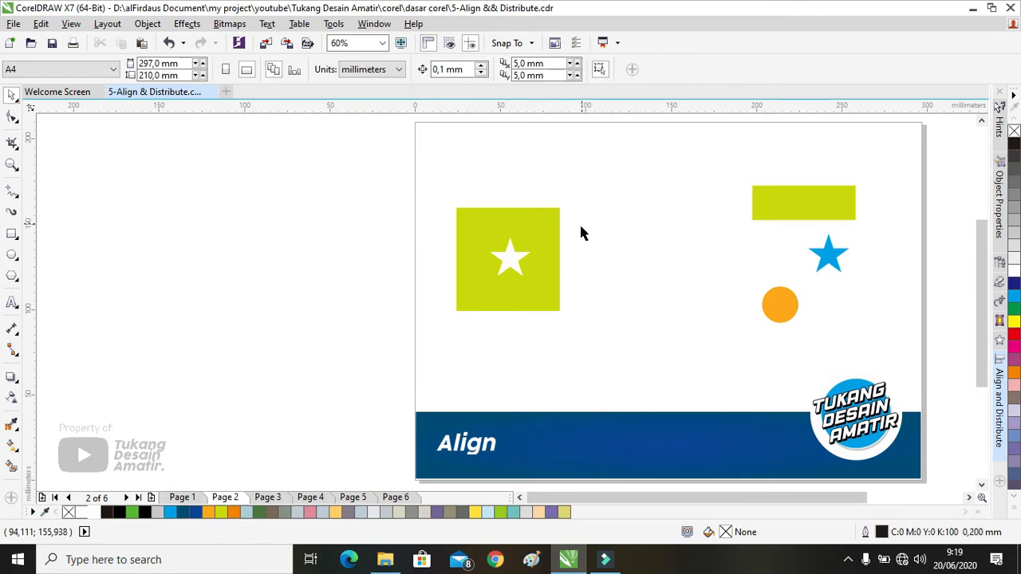
{"action": "left_click", "coordinate": [512, 262]}
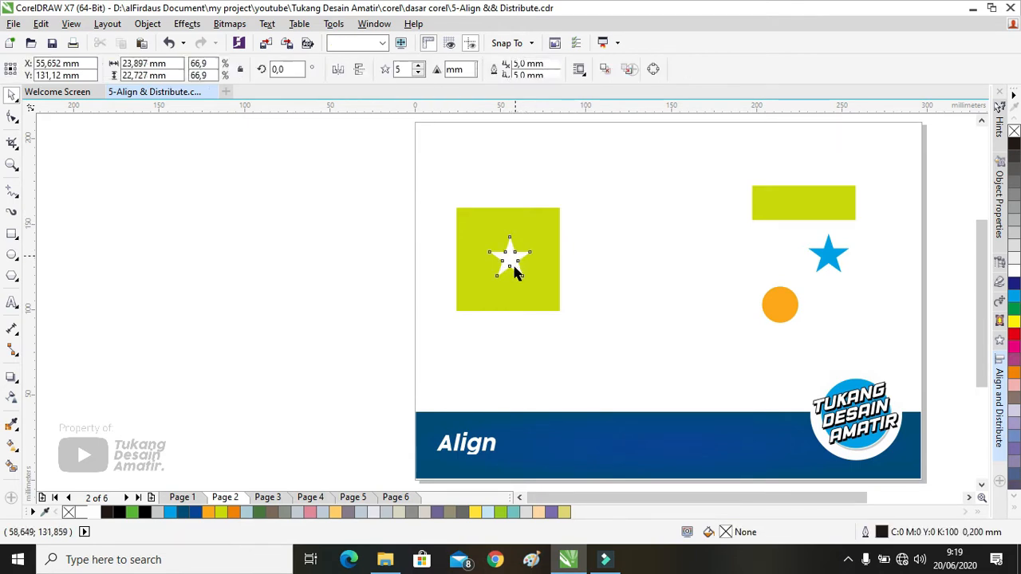
{"action": "left_click", "coordinate": [495, 214]}
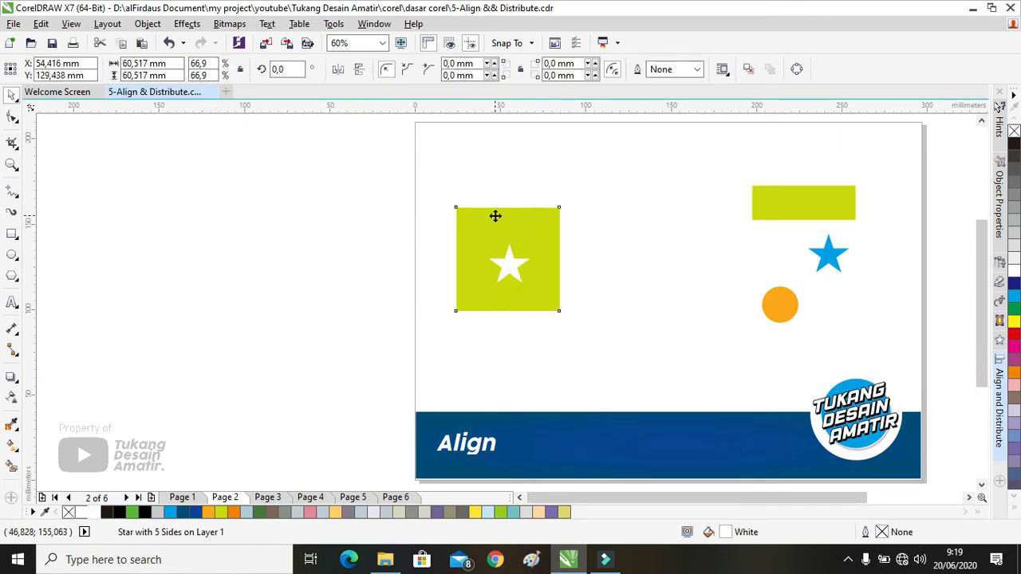
Step: Select the white star and the green square together and examine the available Align and Distribute commands
{"action": "left_click_drag", "start_coordinate": [580, 168], "coordinate": [435, 363]}
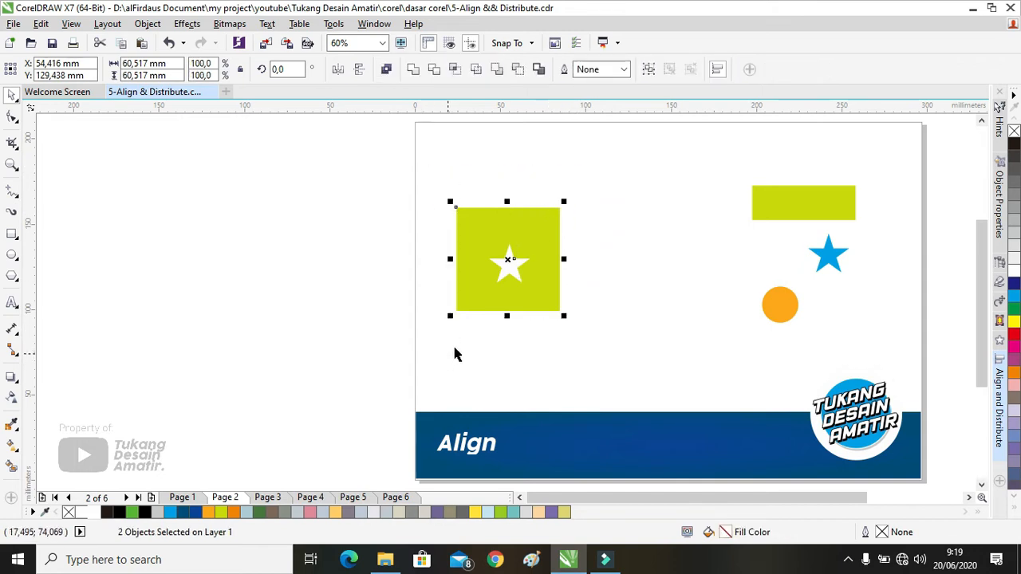
{"action": "left_click", "coordinate": [460, 341]}
{"action": "left_click", "coordinate": [507, 269]}
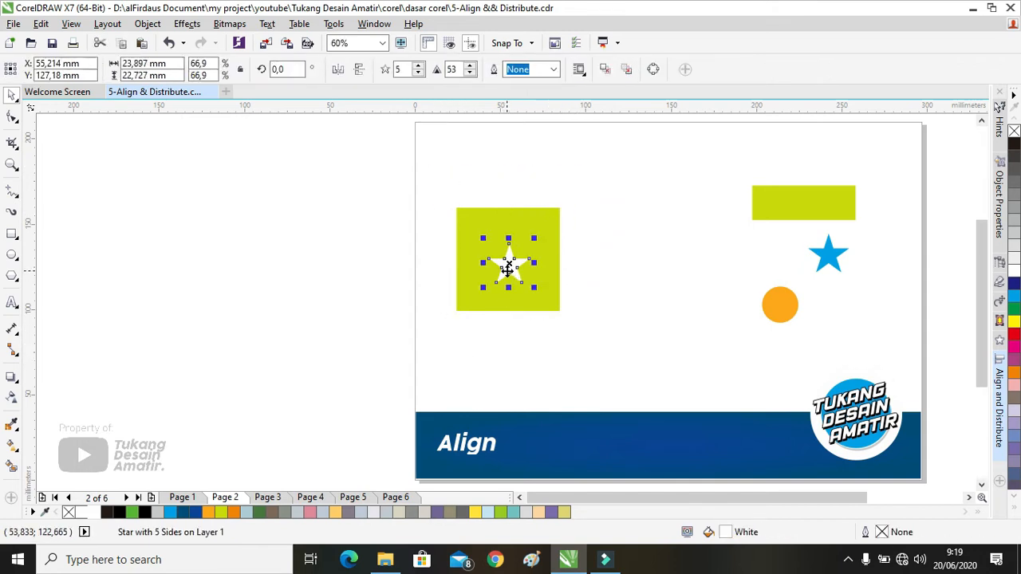
{"action": "left_click", "coordinate": [469, 232], "text": "shift"}
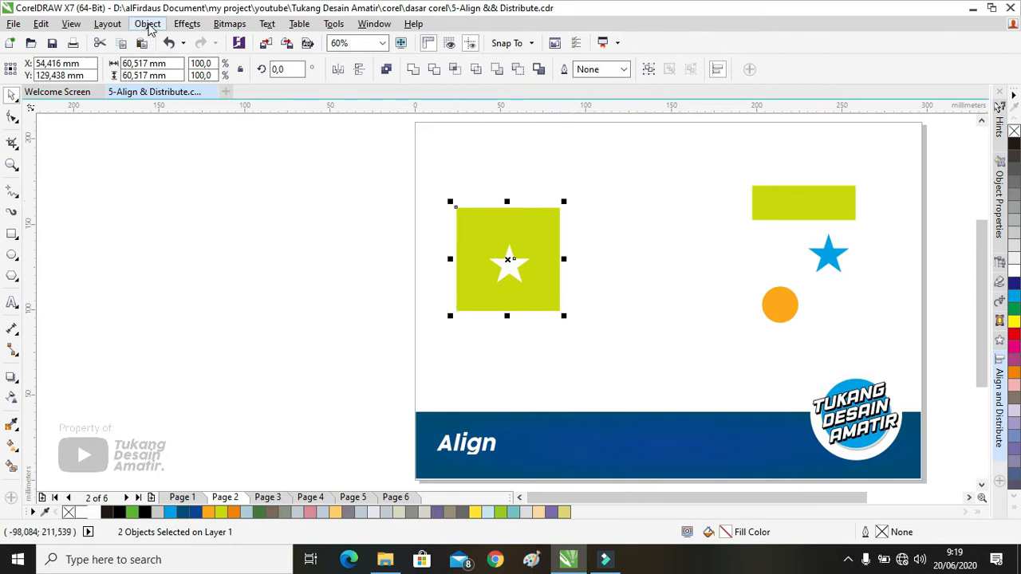
{"action": "left_click", "coordinate": [148, 25]}
{"action": "mouse_move", "coordinate": [196, 198]}
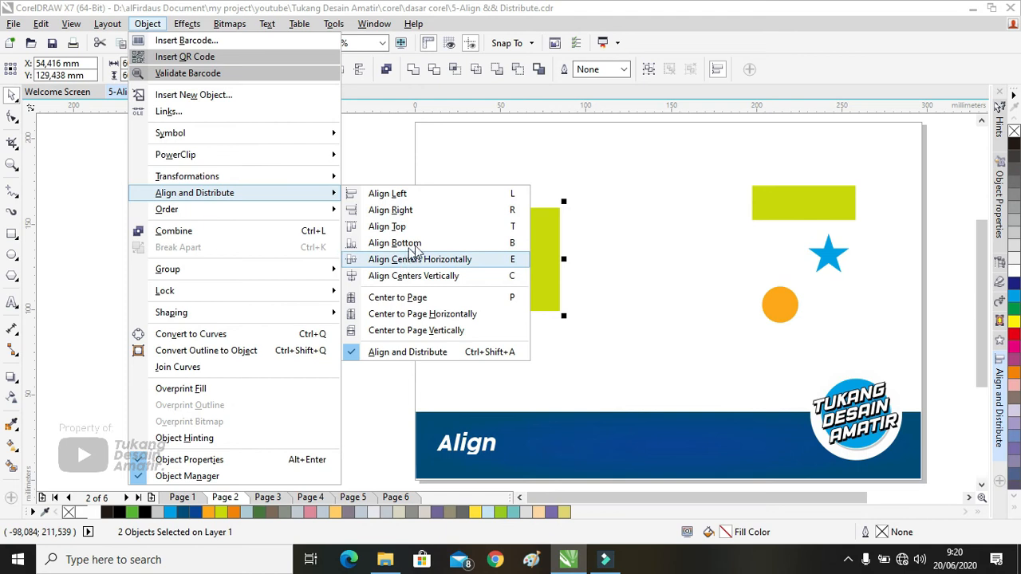
{"action": "left_click", "coordinate": [514, 154]}
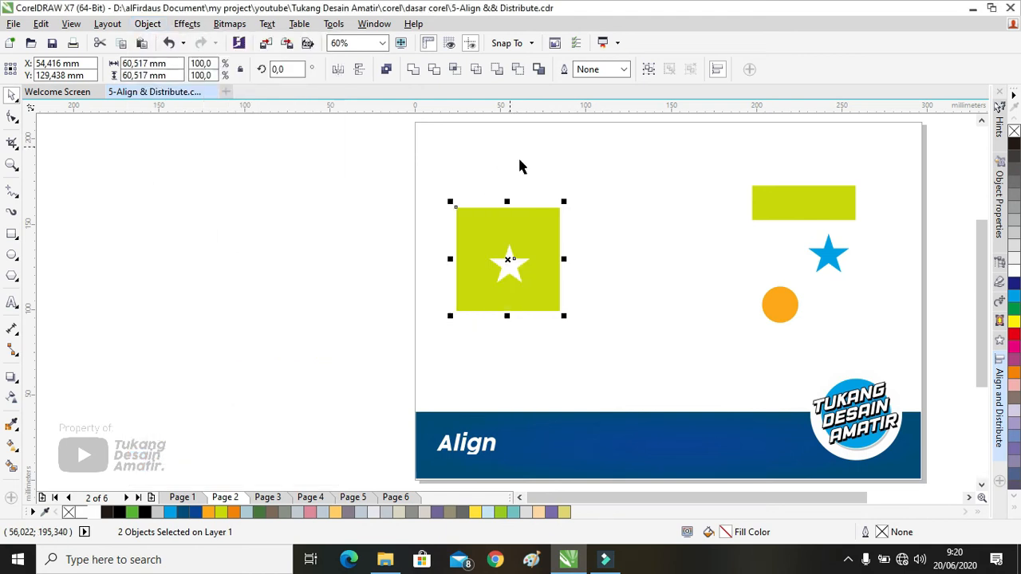
Step: Move the white star by eye to the green square's left edge, at about X 36.1 mm, Y 118.6 mm
{"action": "left_click", "coordinate": [604, 199]}
{"action": "left_click", "coordinate": [510, 267]}
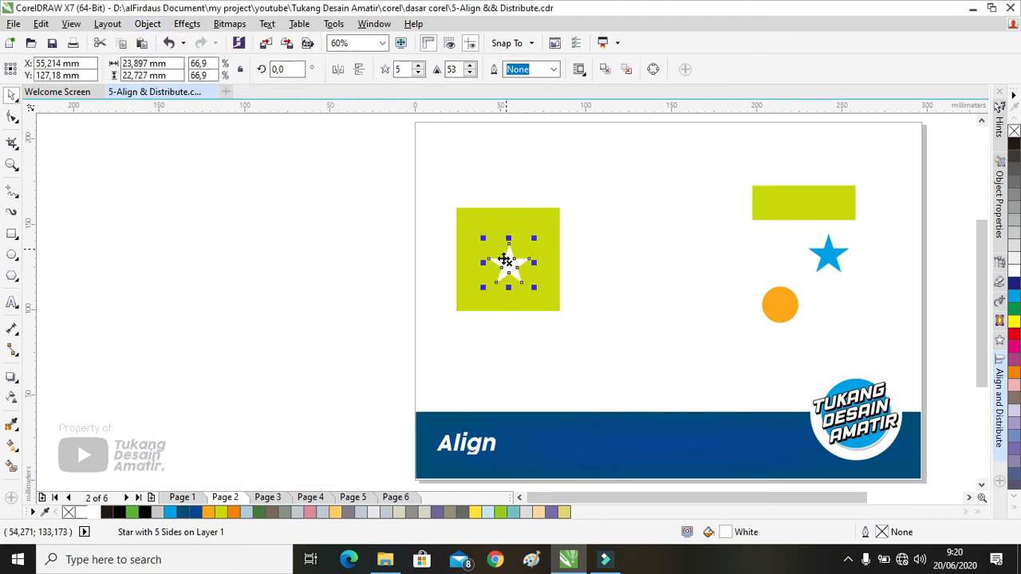
{"action": "left_click_drag", "start_coordinate": [503, 264], "coordinate": [474, 278]}
{"action": "scroll", "coordinate": [451, 280], "scroll_direction": "up", "scroll_amount": 2}
{"action": "scroll", "coordinate": [451, 280], "scroll_direction": "up", "scroll_amount": 1}
{"action": "scroll", "coordinate": [485, 253], "scroll_direction": "up", "scroll_amount": 3}
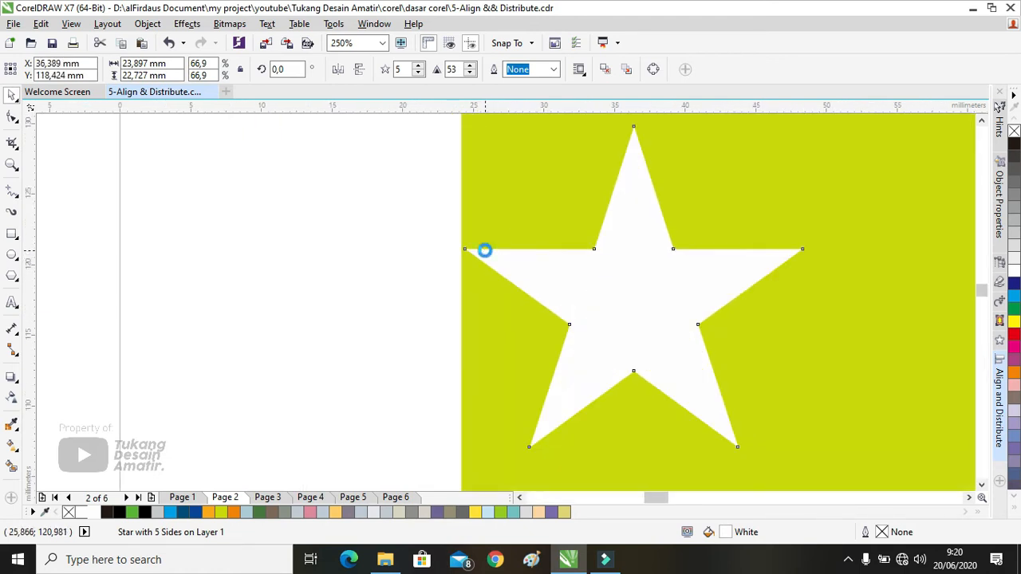
{"action": "left_click_drag", "start_coordinate": [452, 251], "coordinate": [455, 253]}
{"action": "scroll", "coordinate": [251, 176], "scroll_direction": "down", "scroll_amount": 2}
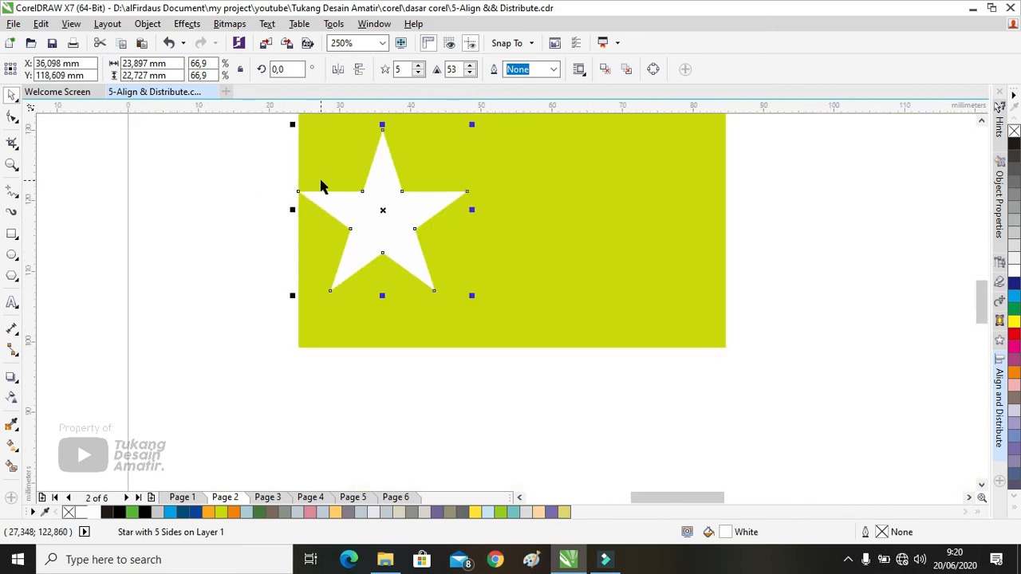
Step: Fine-tune the white star's left tip against the square's left edge by eye, placing the star at X 36.111 mm, Y 118.625 mm
{"action": "scroll", "coordinate": [320, 183], "scroll_direction": "up", "scroll_amount": 2}
{"action": "scroll", "coordinate": [236, 226], "scroll_direction": "up", "scroll_amount": 2}
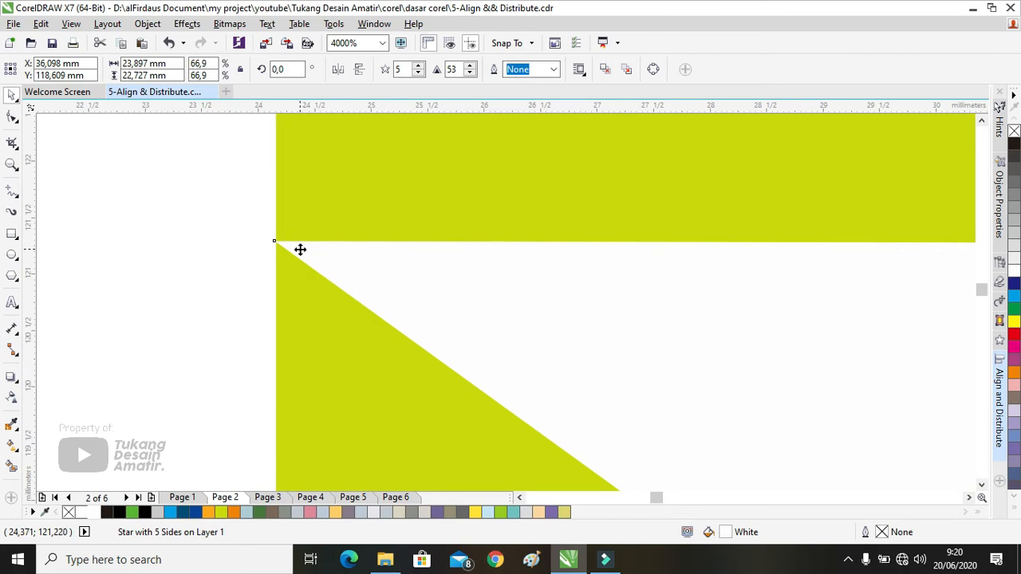
{"action": "mouse_move", "coordinate": [353, 248]}
{"action": "left_mouse_down"}
{"action": "mouse_move", "coordinate": [337, 244]}
{"action": "mouse_move", "coordinate": [354, 245]}
{"action": "left_mouse_up"}
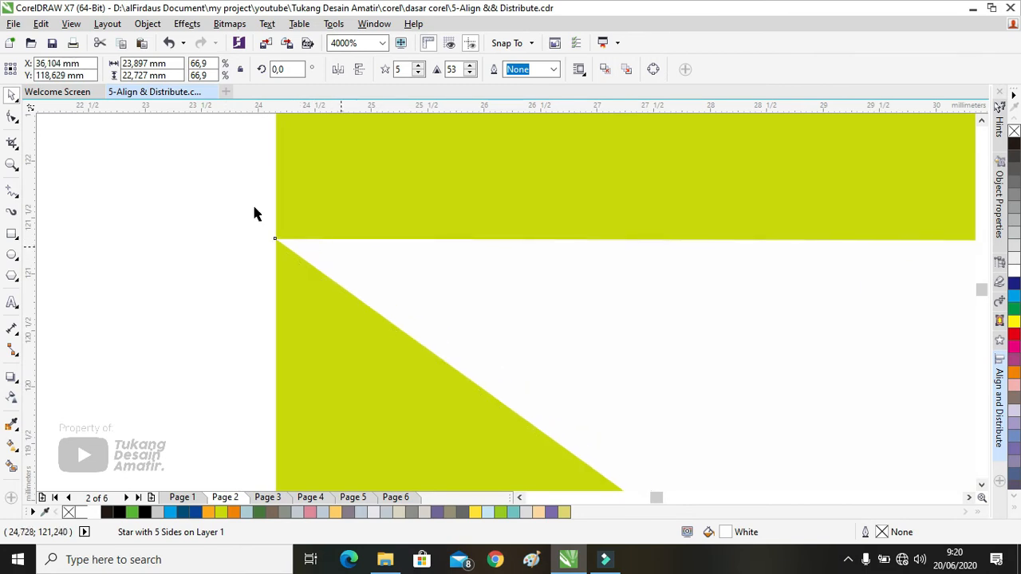
{"action": "scroll", "coordinate": [253, 213], "scroll_direction": "down", "scroll_amount": 4}
{"action": "scroll", "coordinate": [323, 227], "scroll_direction": "up", "scroll_amount": 3}
{"action": "key", "text": "Escape"}
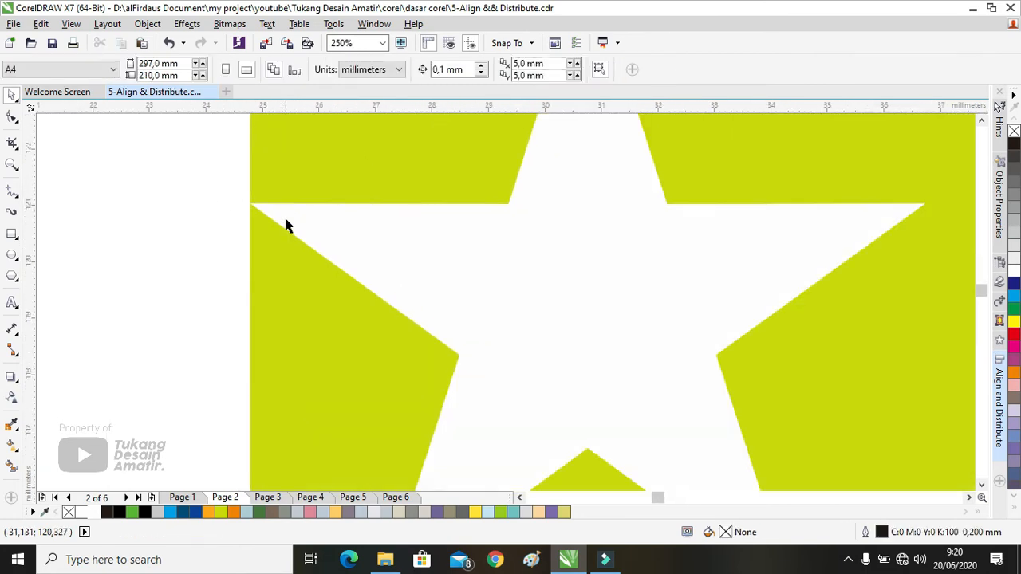
{"action": "scroll", "coordinate": [271, 209], "scroll_direction": "up", "scroll_amount": 2}
{"action": "scroll", "coordinate": [239, 203], "scroll_direction": "up", "scroll_amount": 1}
{"action": "mouse_move", "coordinate": [257, 205]}
{"action": "left_mouse_down"}
{"action": "mouse_move", "coordinate": [356, 211]}
{"action": "mouse_move", "coordinate": [265, 198]}
{"action": "left_mouse_up"}
{"action": "scroll", "coordinate": [193, 174], "scroll_direction": "down", "scroll_amount": 4}
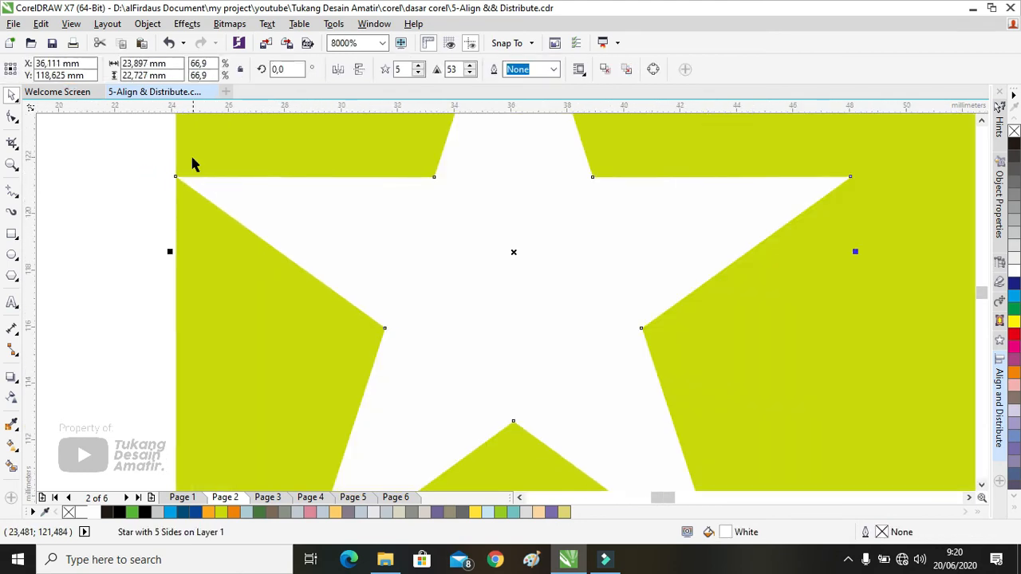
Step: Return the white star to the middle of the green square and align it to the square's left, right and top edges in turn
{"action": "scroll", "coordinate": [194, 175], "scroll_direction": "down", "scroll_amount": 10}
{"action": "left_click_drag", "start_coordinate": [236, 259], "coordinate": [270, 242]}
{"action": "left_click_drag", "start_coordinate": [363, 148], "coordinate": [180, 305]}
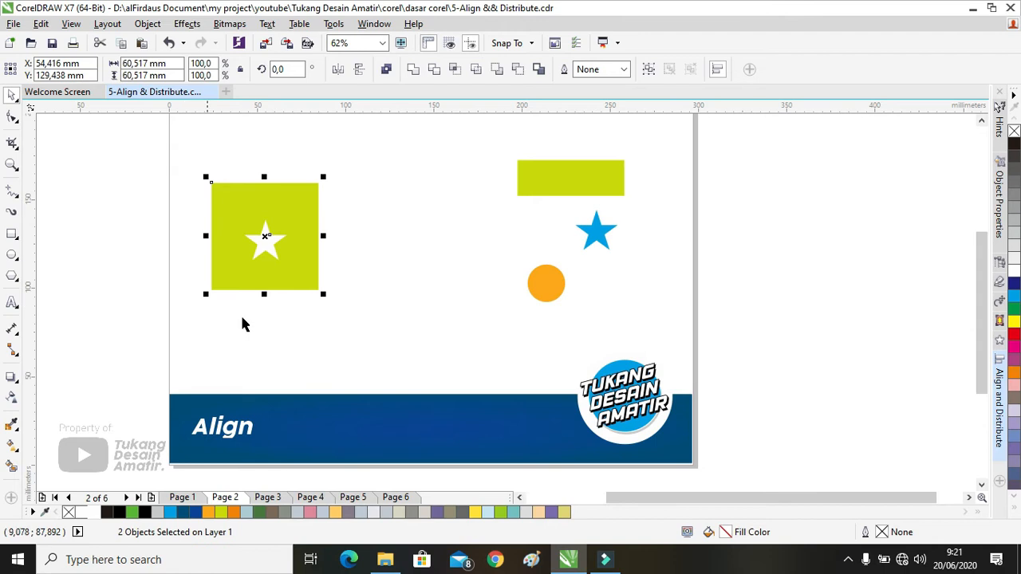
{"action": "key", "text": "l"}
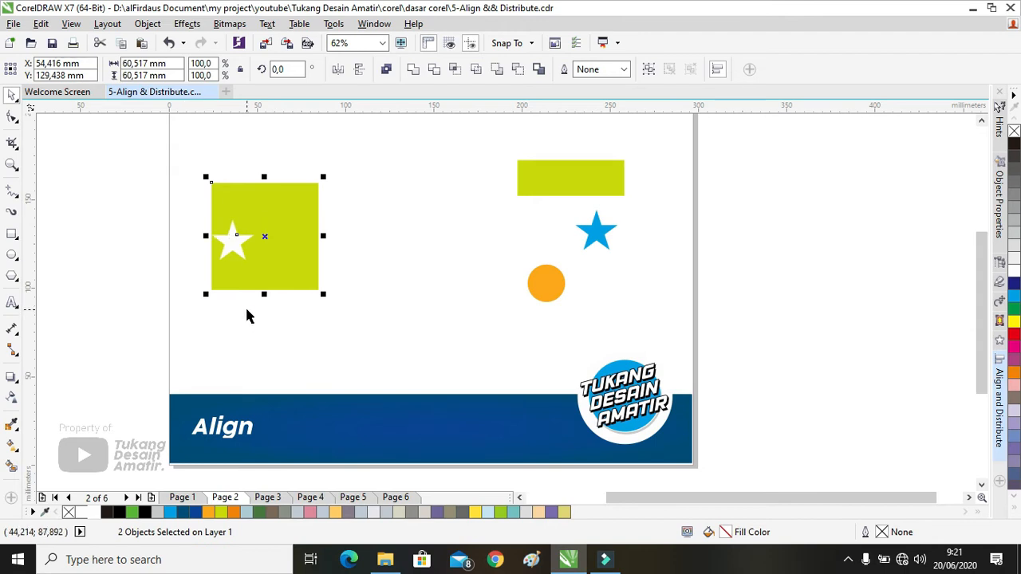
{"action": "key", "text": "r"}
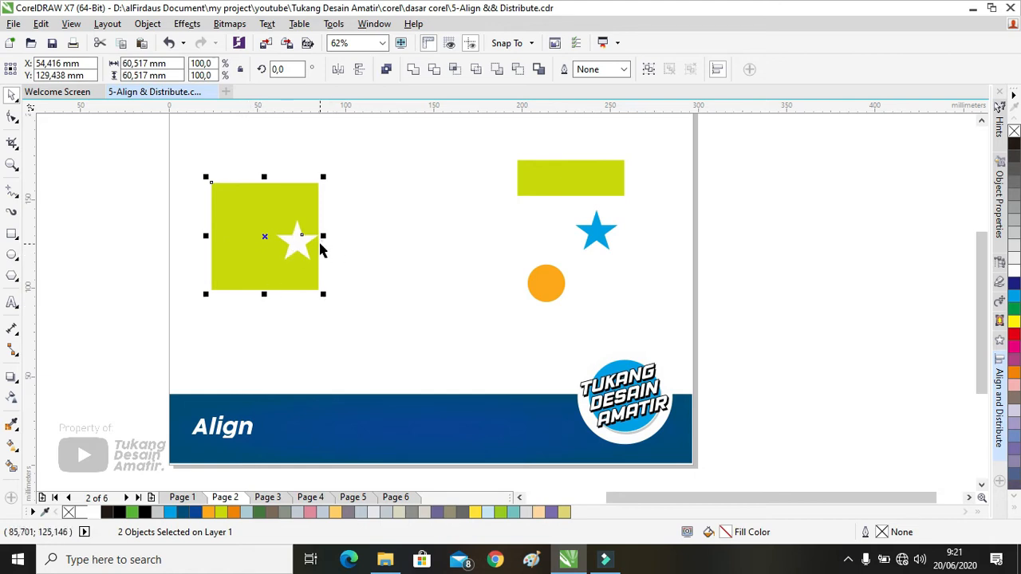
{"action": "key", "text": "t"}
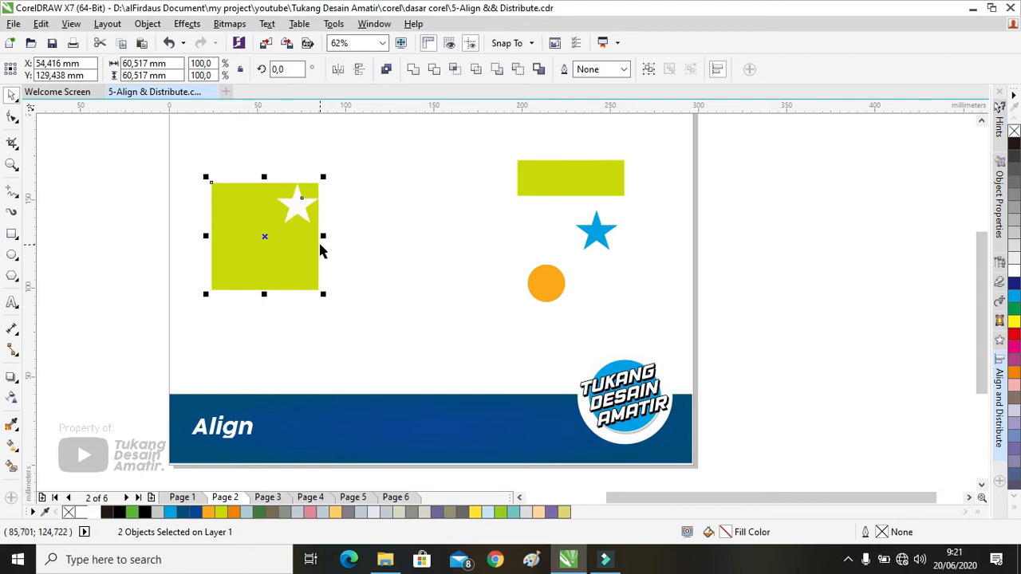
Step: Align the white star to the green square's bottom edge and apply Align Centers Vertically to both objects
{"action": "key", "text": "b"}
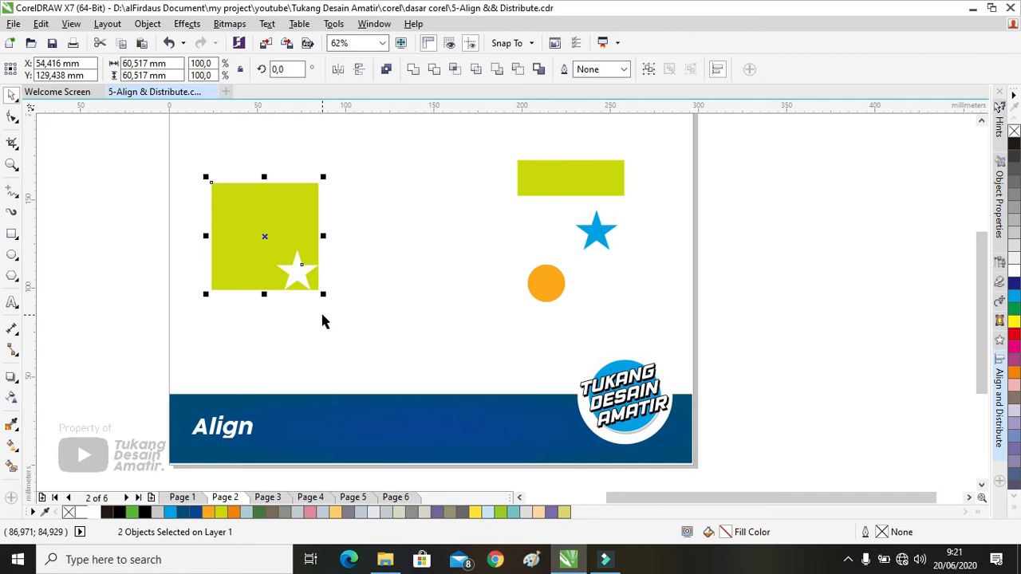
{"action": "key", "text": "c"}
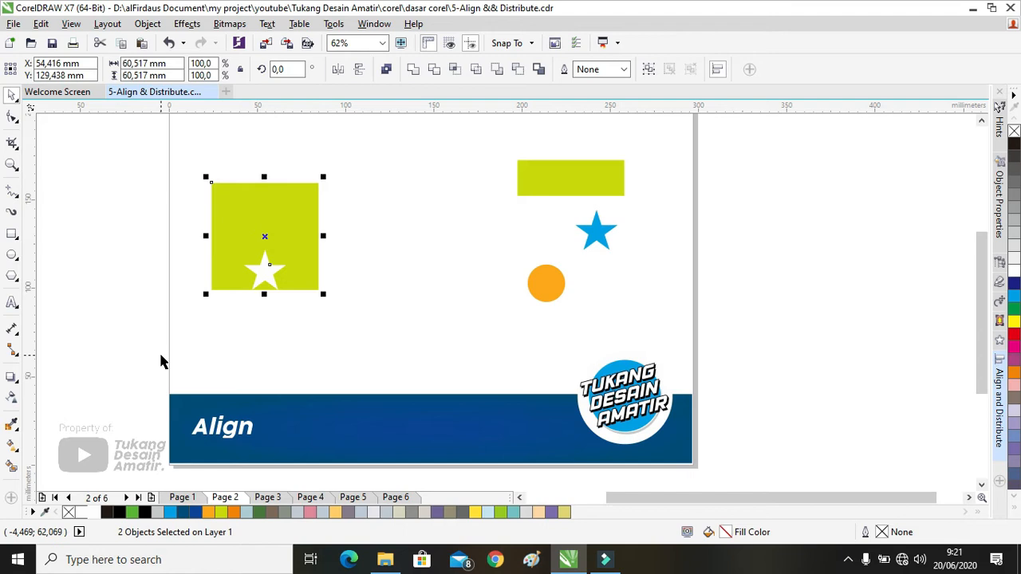
Step: Try Align Centers Horizontally on the white star and green square, undo it, and clear the selection
{"action": "key", "text": "e"}
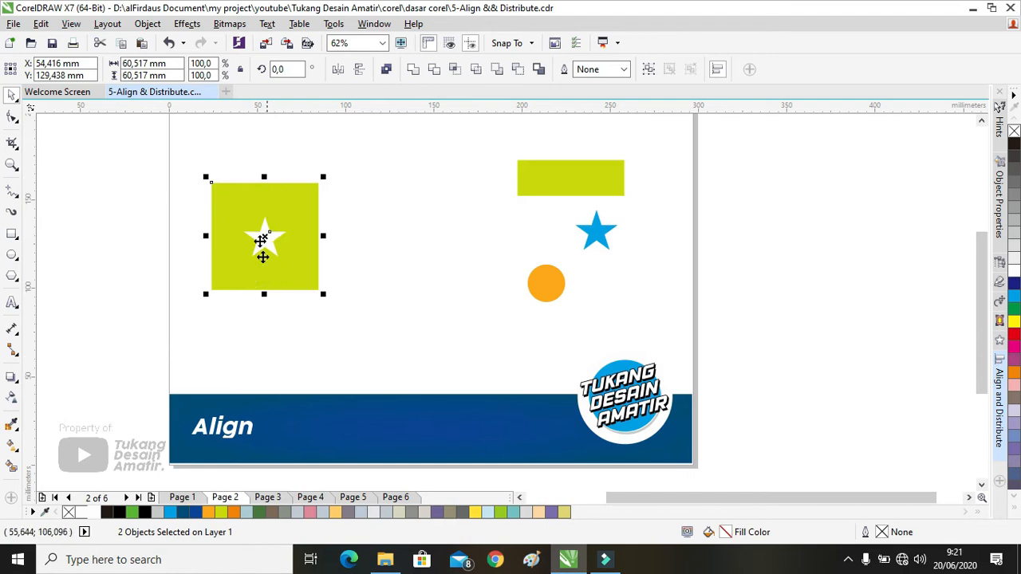
{"action": "key", "text": "ctrl+z"}
{"action": "left_click", "coordinate": [332, 244]}
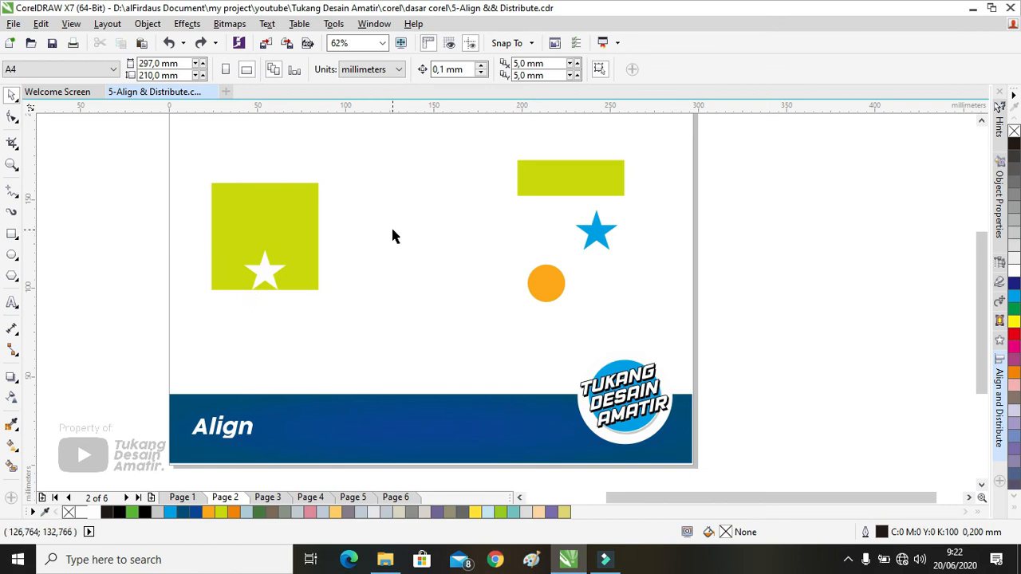
Step: Select the orange circle, blue star and green rectangle in that order, try Align Centers Vertically on them, and undo it
{"action": "left_click_drag", "start_coordinate": [315, 233], "coordinate": [247, 253]}
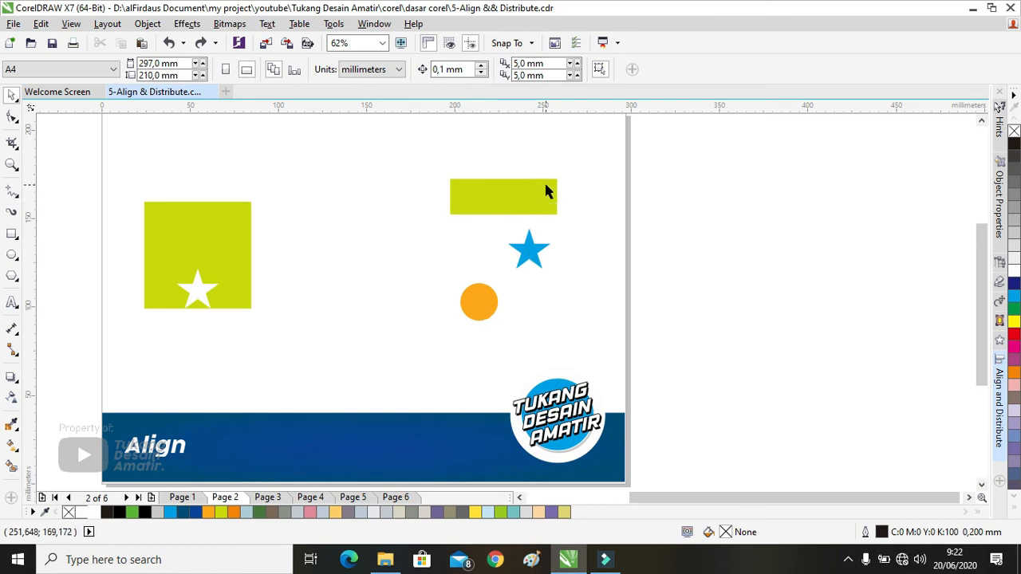
{"action": "left_click", "coordinate": [479, 309]}
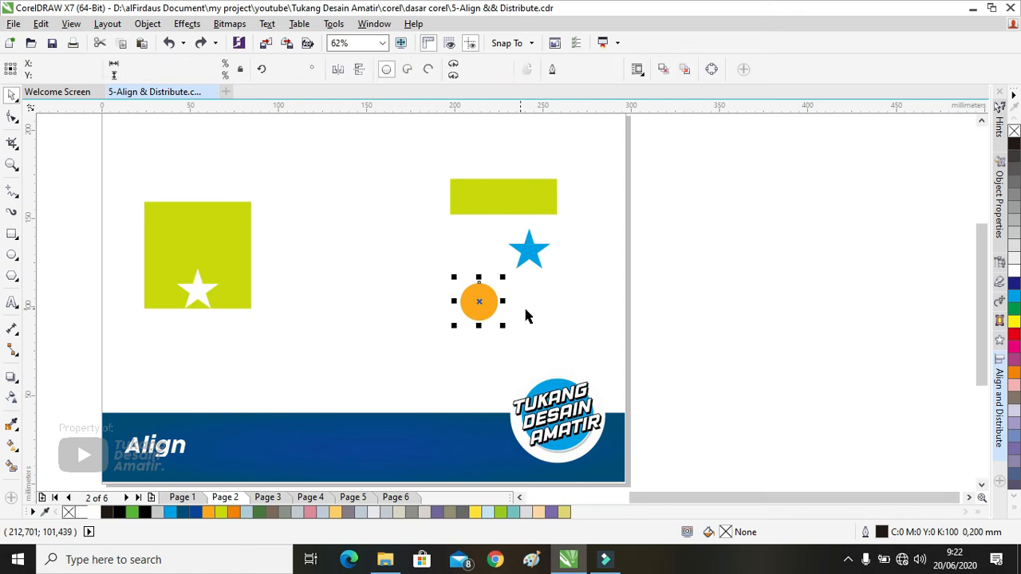
{"action": "left_click", "coordinate": [528, 254], "text": "shift"}
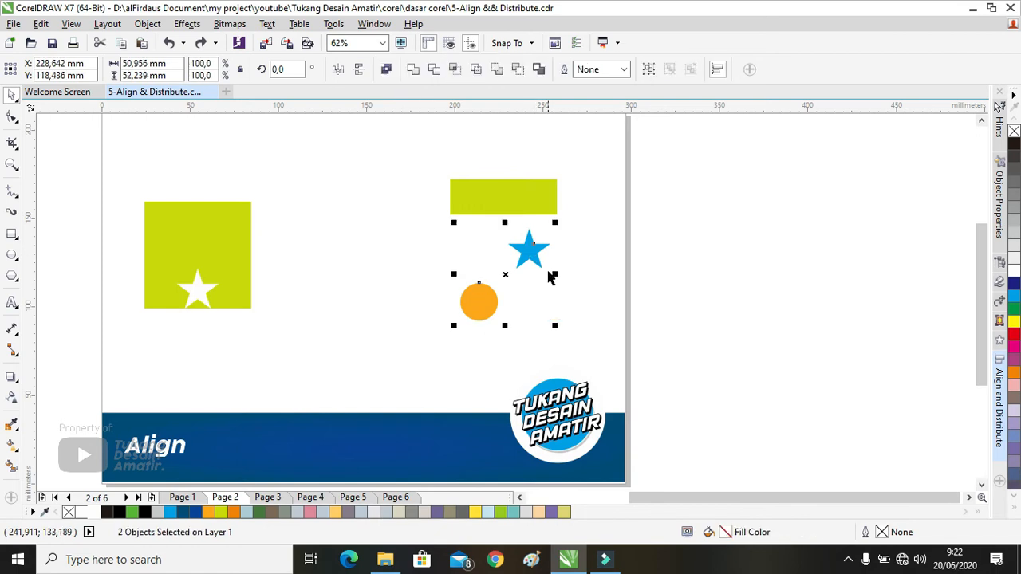
{"action": "left_click", "coordinate": [500, 200], "text": "shift"}
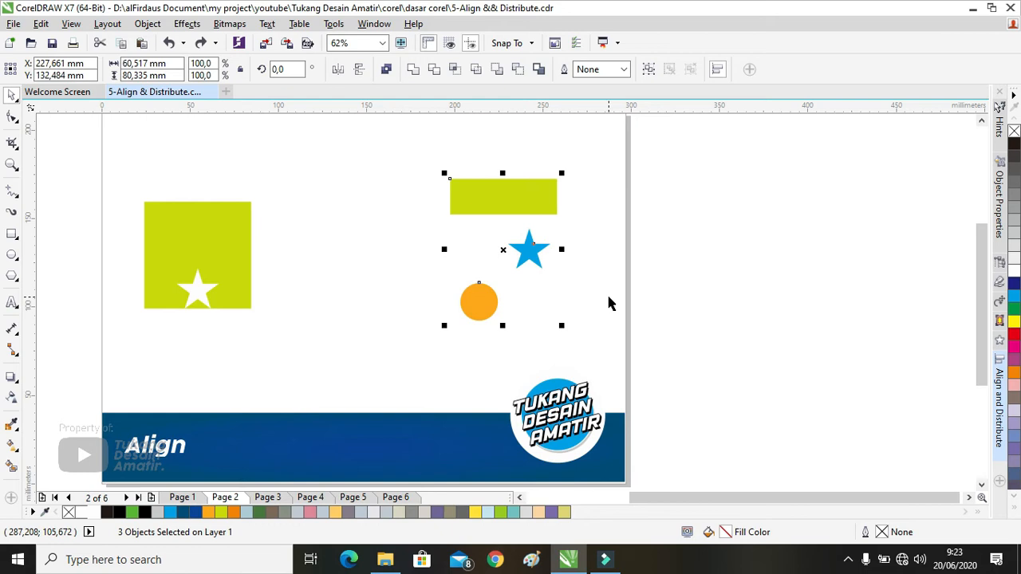
{"action": "key", "text": "c"}
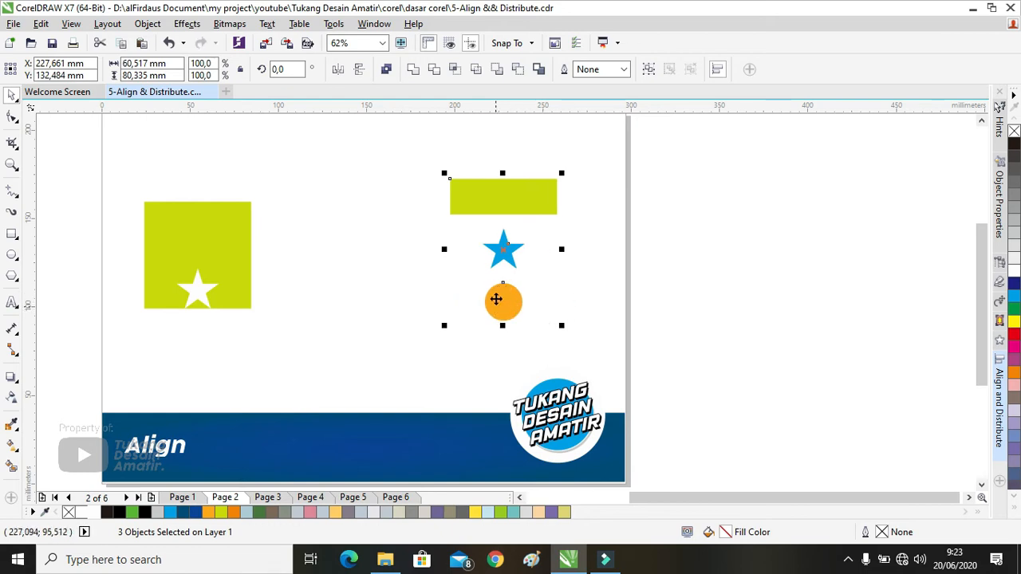
{"action": "key", "text": "ctrl+z"}
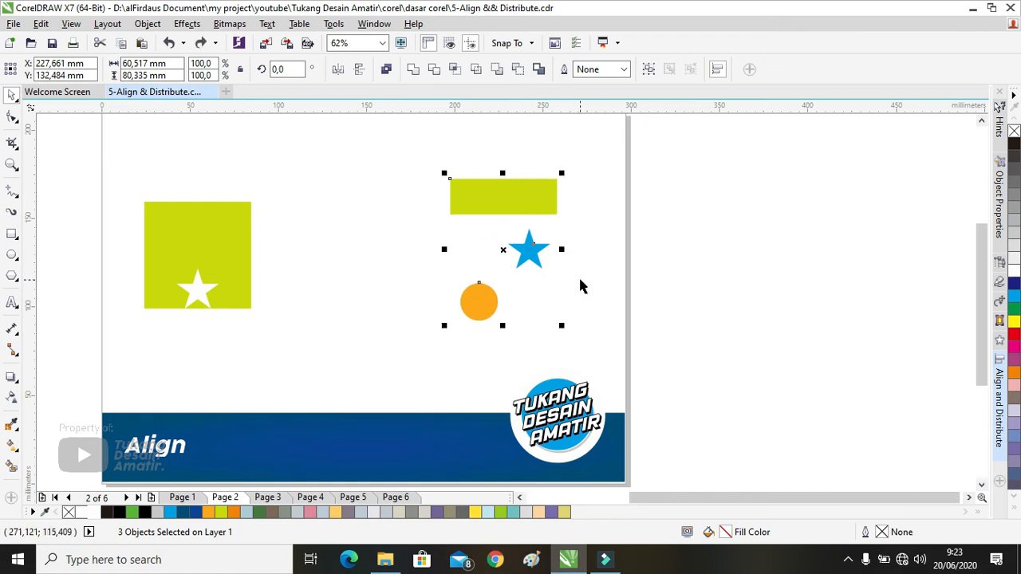
Step: Select the green rectangle, blue star and orange circle in that order, try Align Centers Vertically on them, and undo it
{"action": "left_click", "coordinate": [581, 285]}
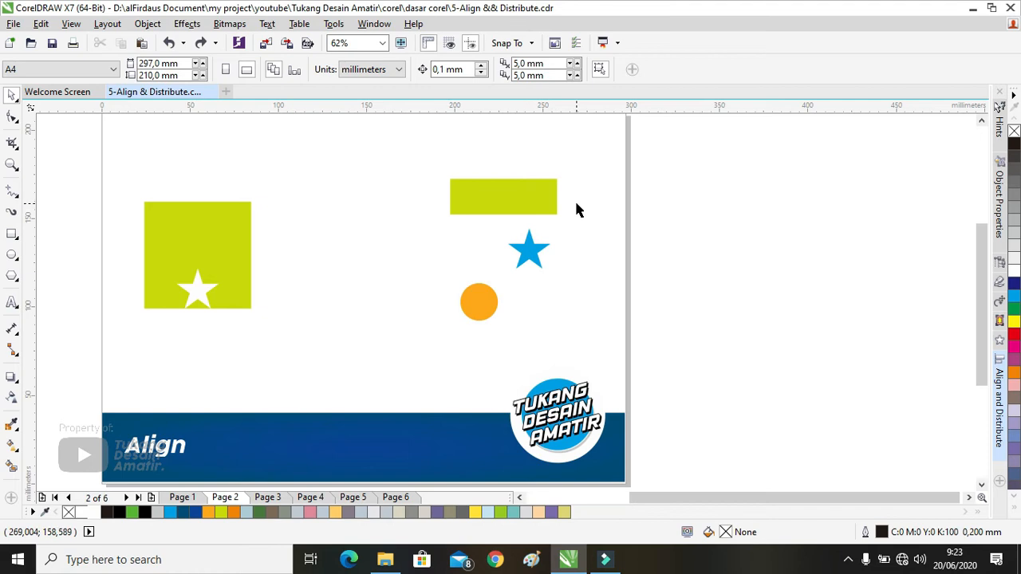
{"action": "left_click", "coordinate": [520, 191]}
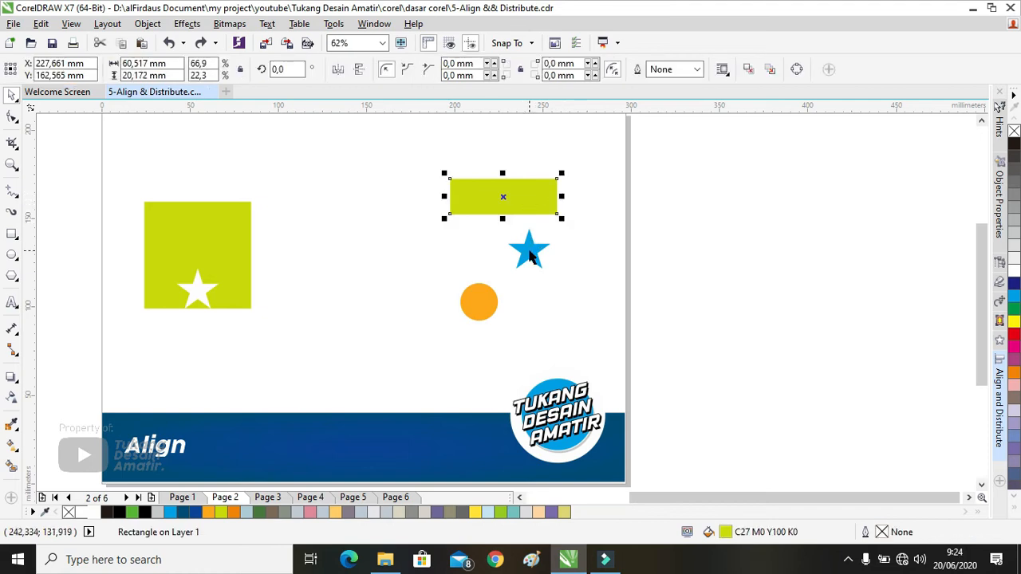
{"action": "left_click", "coordinate": [528, 253], "text": "shift"}
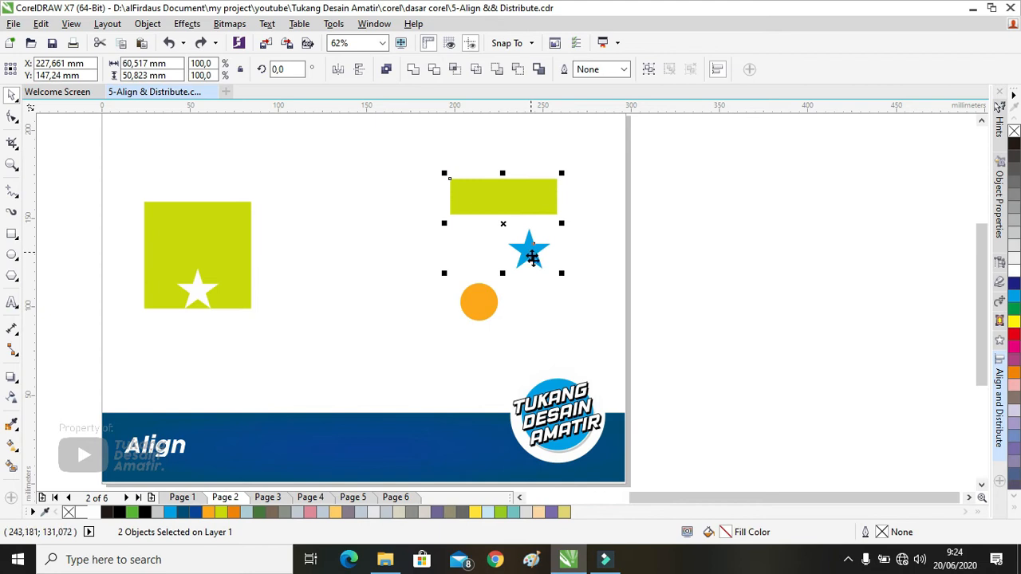
{"action": "left_click", "coordinate": [484, 305], "text": "shift"}
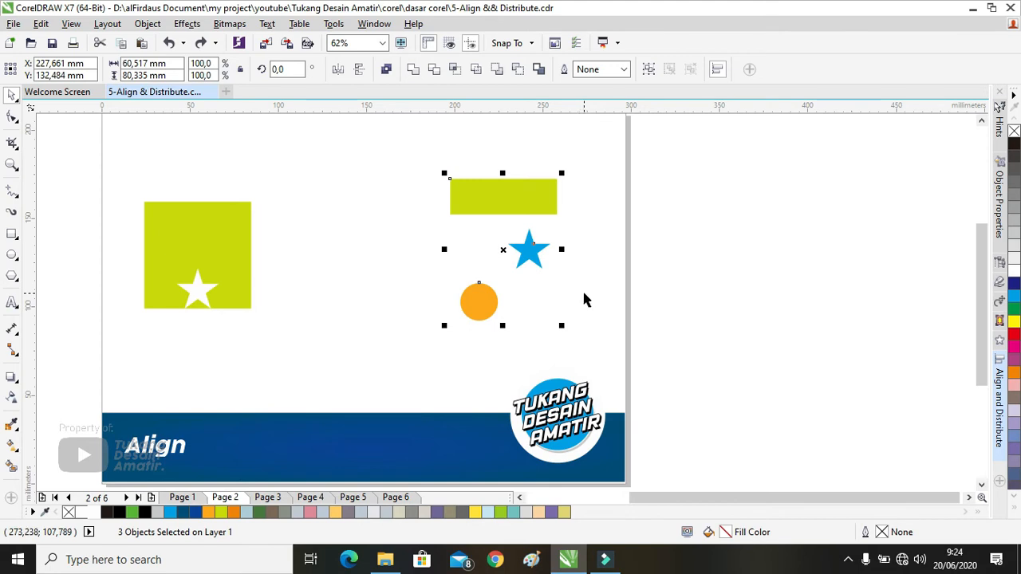
{"action": "key", "text": "c"}
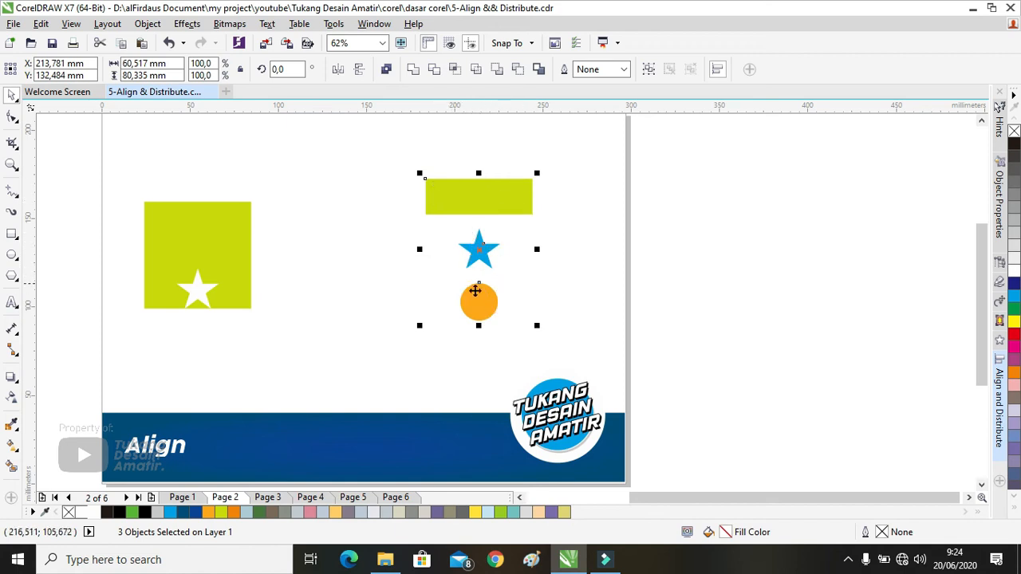
{"action": "key", "text": "ctrl+z"}
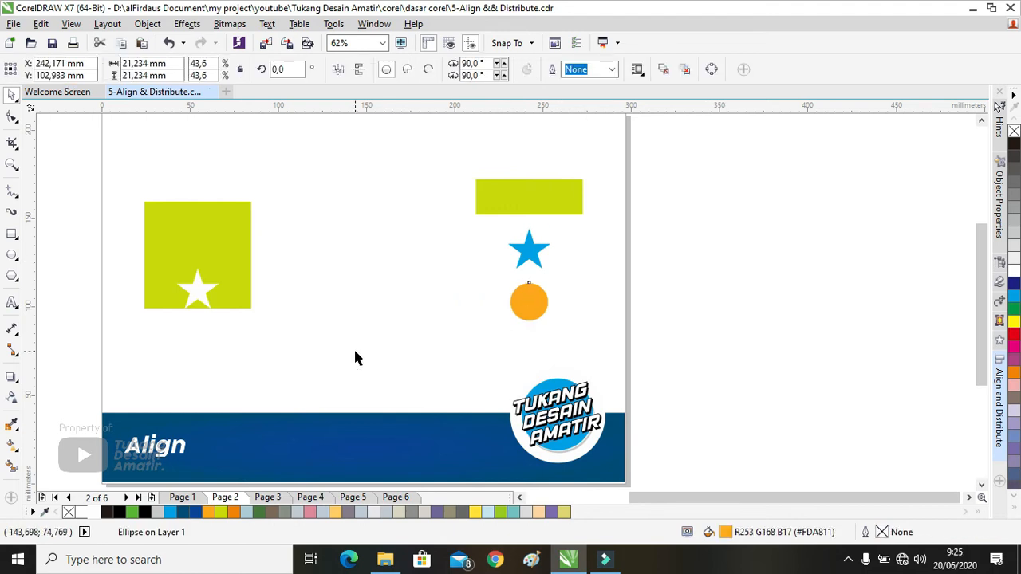
Step: Switch to Page 3 and change the large yellow square's fill to orange
{"action": "left_click", "coordinate": [353, 347]}
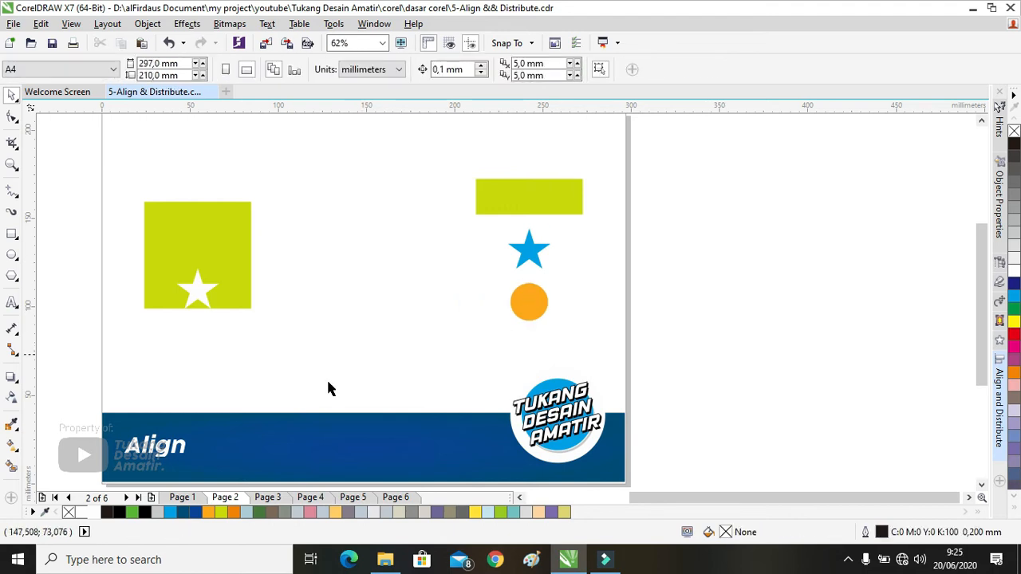
{"action": "left_click", "coordinate": [276, 497]}
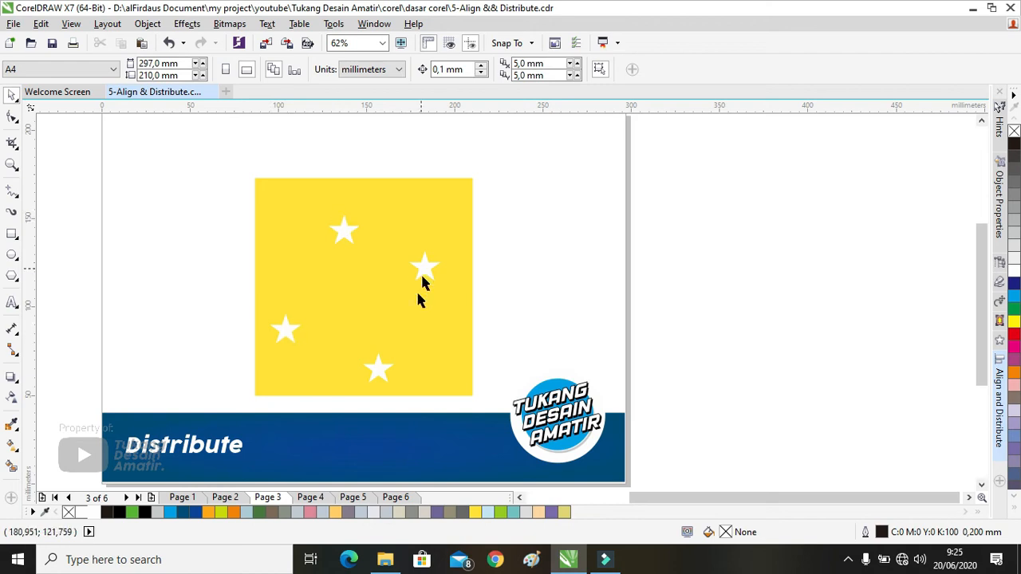
{"action": "left_click", "coordinate": [271, 239]}
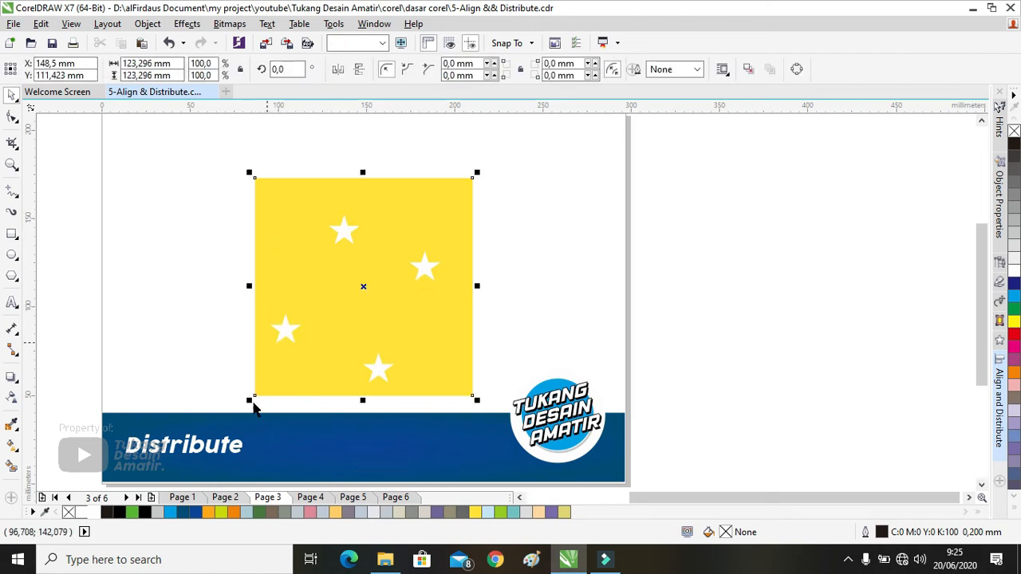
{"action": "left_click", "coordinate": [233, 512]}
{"action": "left_click", "coordinate": [189, 272]}
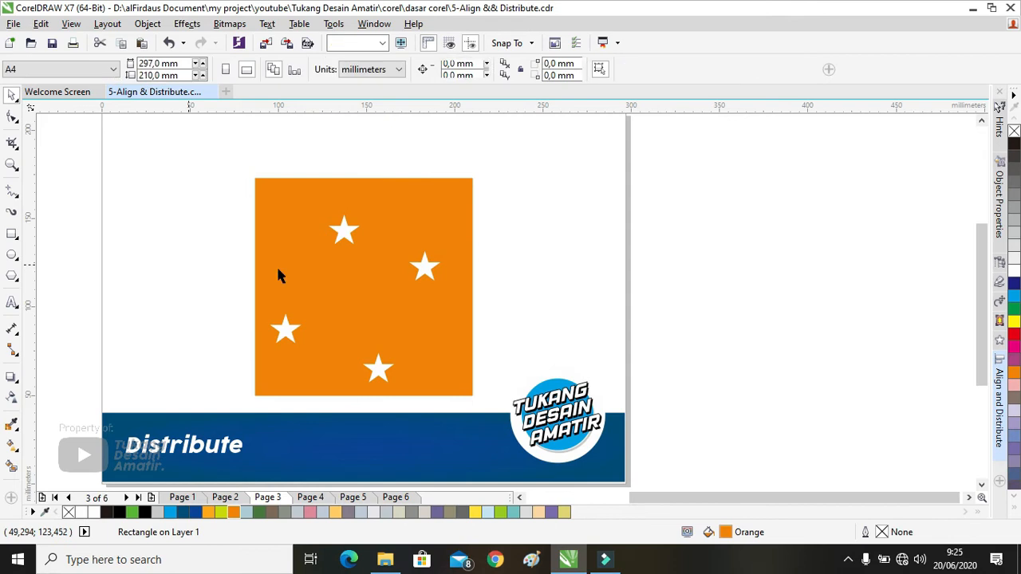
{"action": "left_click", "coordinate": [278, 188]}
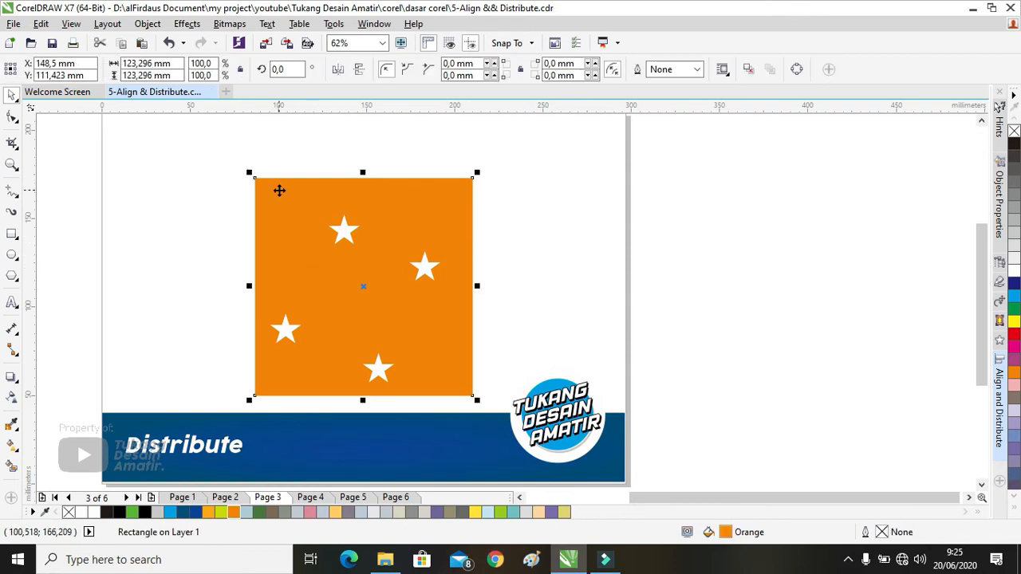
{"action": "left_click", "coordinate": [218, 199]}
Step: Move the leftmost white star up and shift the other three stars slightly up and to the right within the orange square
{"action": "left_click_drag", "start_coordinate": [285, 330], "coordinate": [285, 306]}
{"action": "left_click_drag", "start_coordinate": [349, 236], "coordinate": [364, 221]}
{"action": "left_click_drag", "start_coordinate": [428, 261], "coordinate": [442, 251]}
{"action": "mouse_move", "coordinate": [379, 364]}
{"action": "left_mouse_down"}
{"action": "mouse_move", "coordinate": [404, 360]}
{"action": "mouse_move", "coordinate": [385, 358]}
{"action": "left_mouse_up"}
{"action": "left_click", "coordinate": [515, 264]}
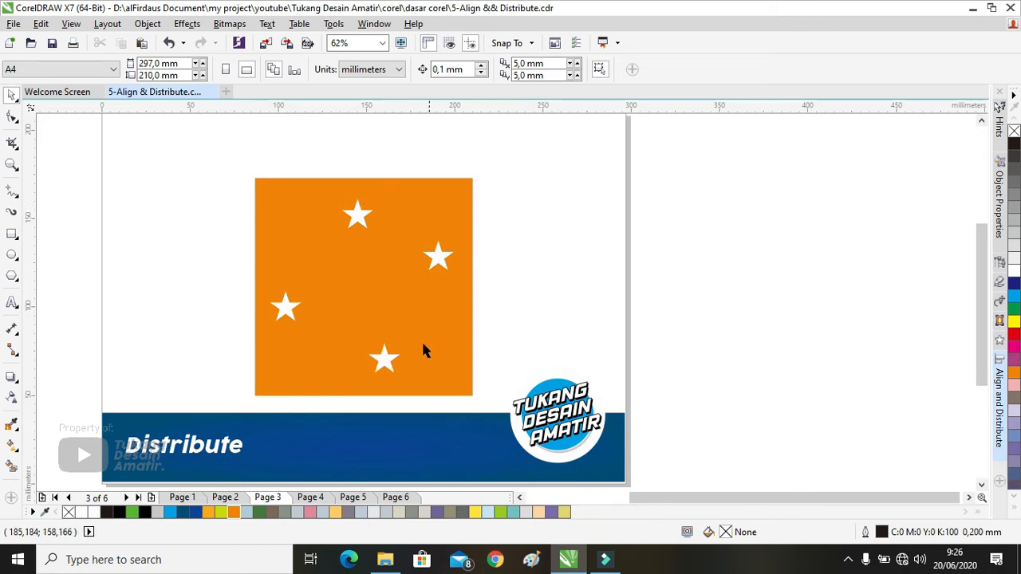
Step: Select the four white stars together and open the Align and Distribute docker for them
{"action": "left_click_drag", "start_coordinate": [228, 144], "coordinate": [485, 378]}
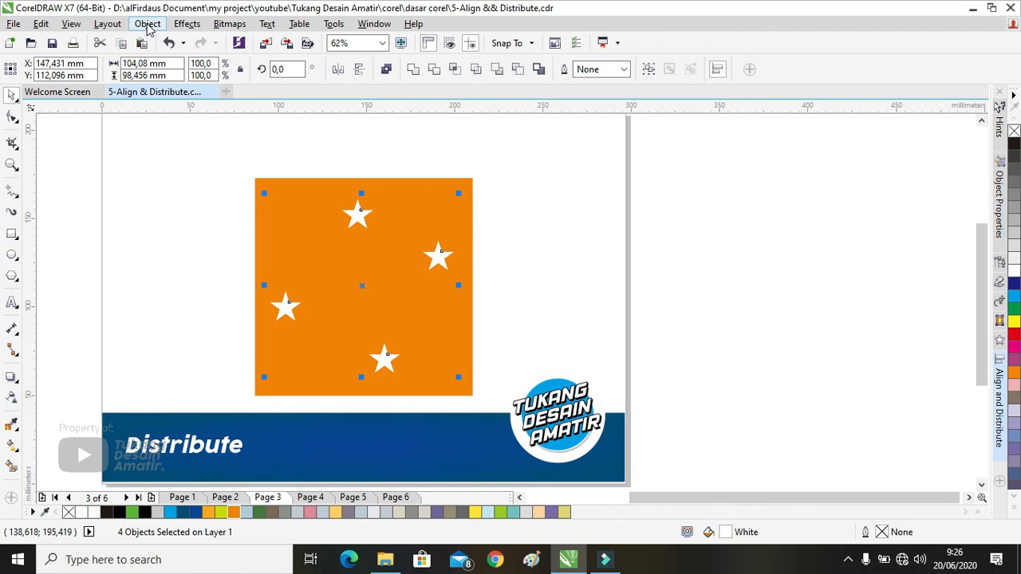
{"action": "left_click", "coordinate": [147, 24]}
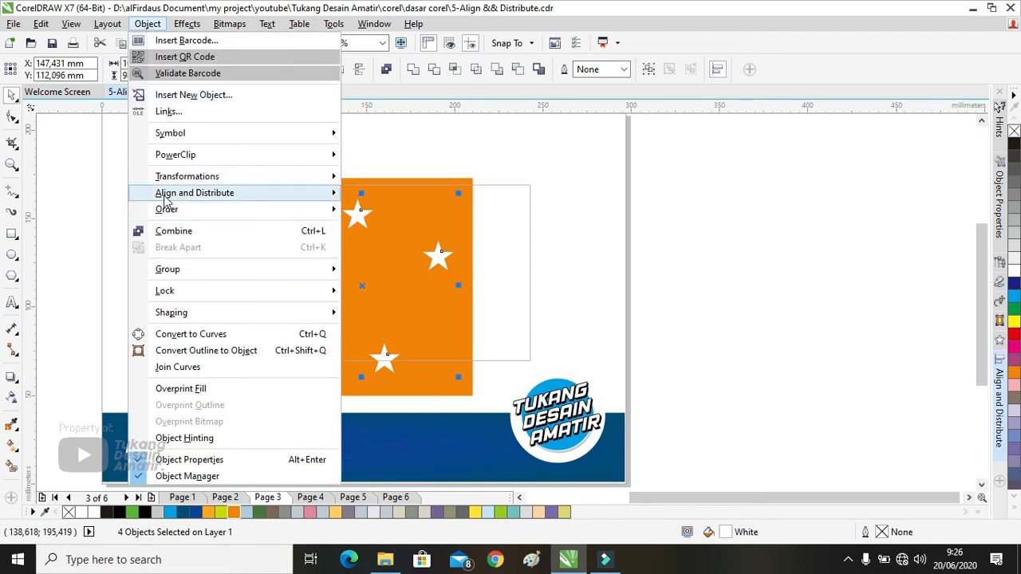
{"action": "mouse_move", "coordinate": [296, 198]}
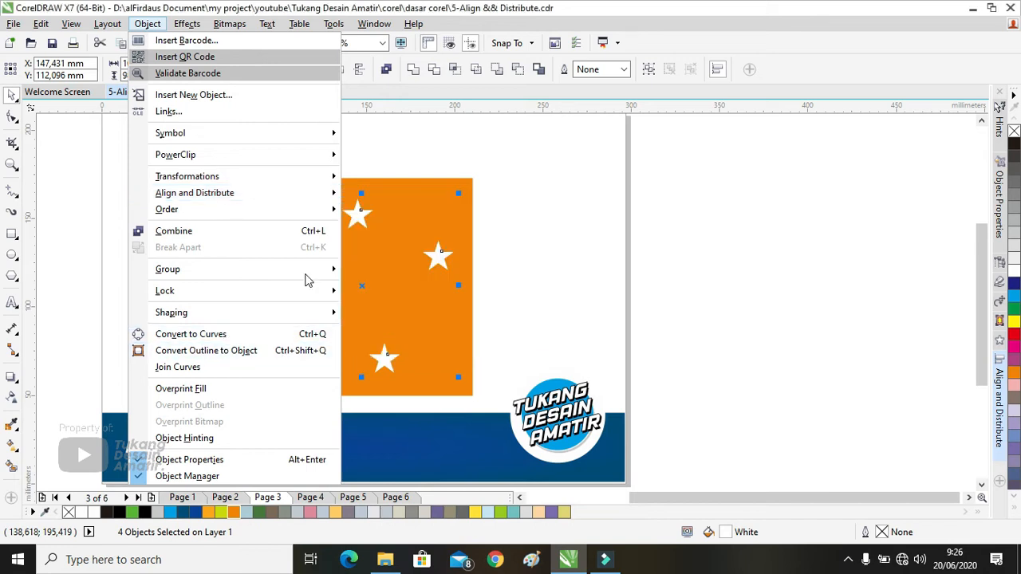
{"action": "mouse_move", "coordinate": [288, 179]}
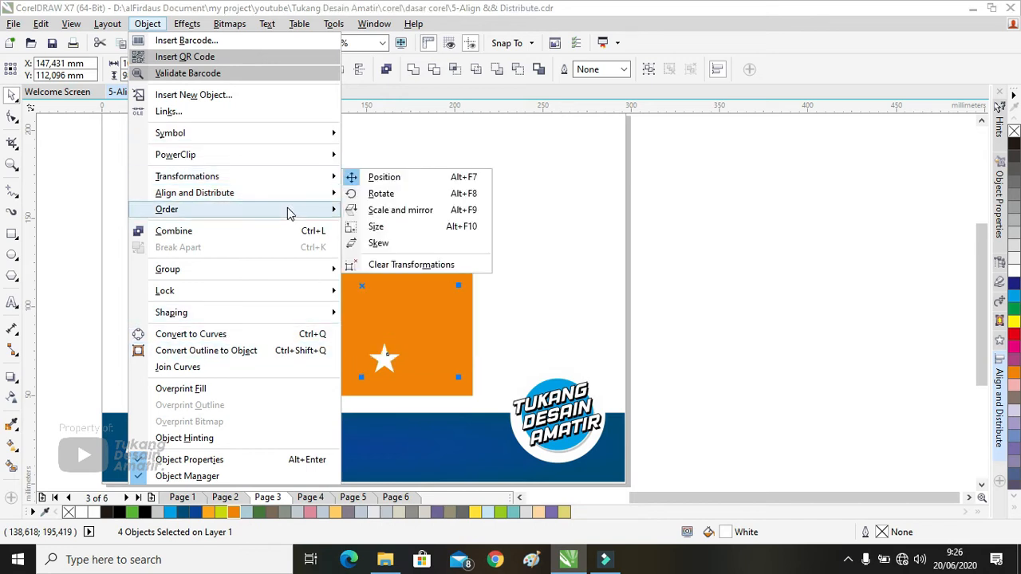
{"action": "left_click", "coordinate": [1000, 407]}
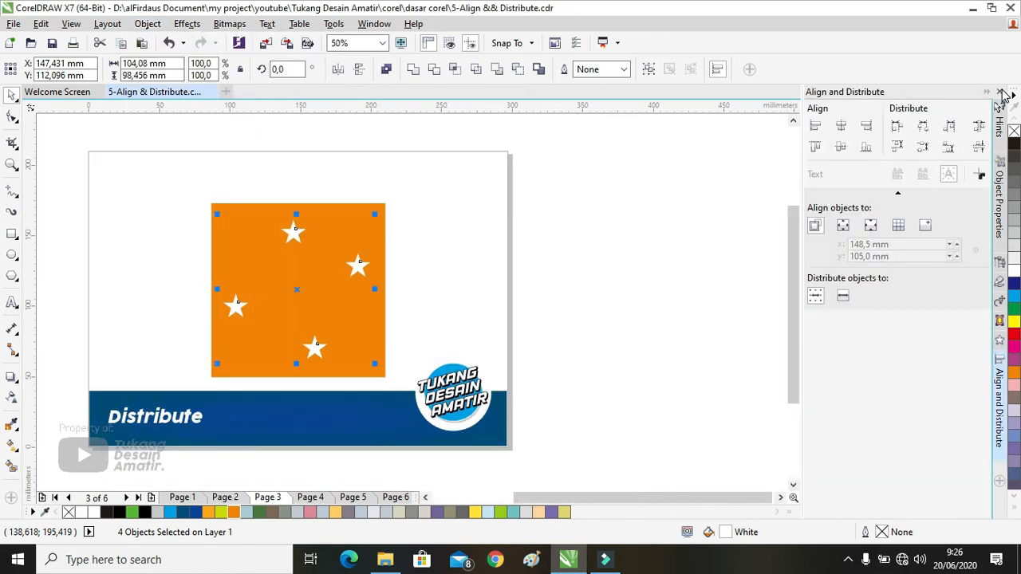
{"action": "left_click", "coordinate": [1000, 93]}
{"action": "left_click", "coordinate": [155, 26]}
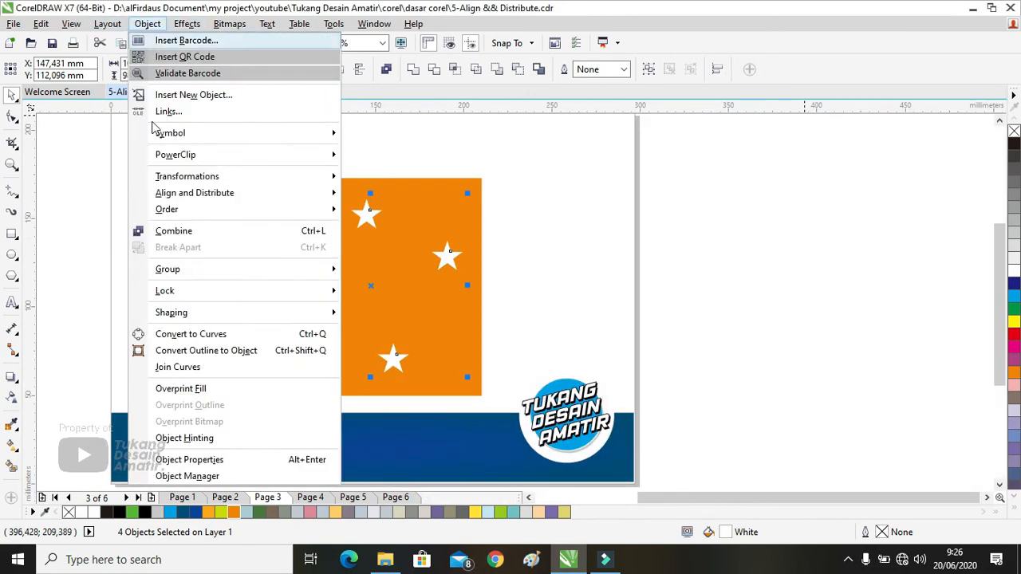
{"action": "mouse_move", "coordinate": [194, 193]}
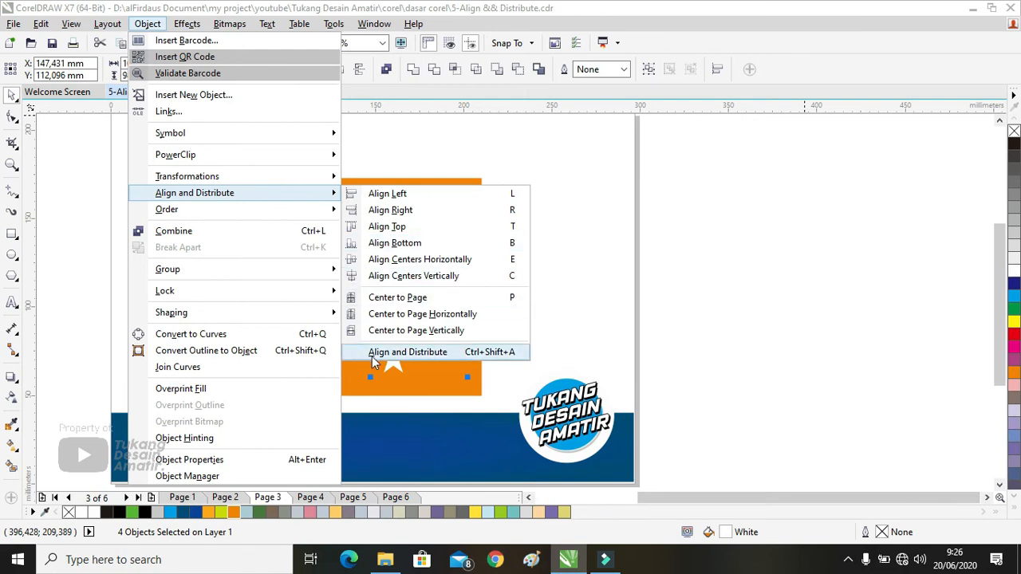
{"action": "left_click", "coordinate": [372, 352]}
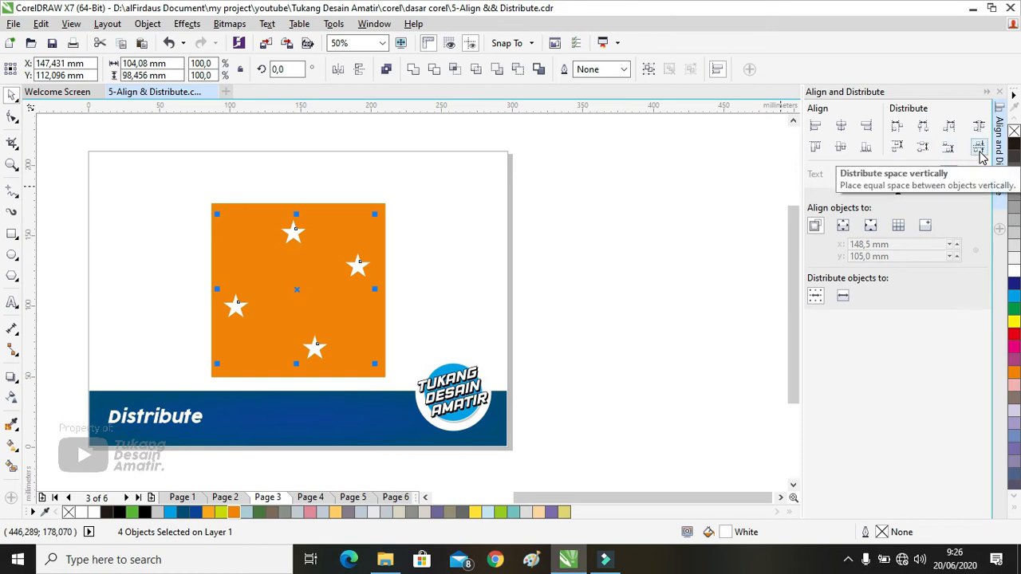
Step: Try Distribute Left on the four stars and inspect the spacing of their left edges up close
{"action": "left_click", "coordinate": [898, 127]}
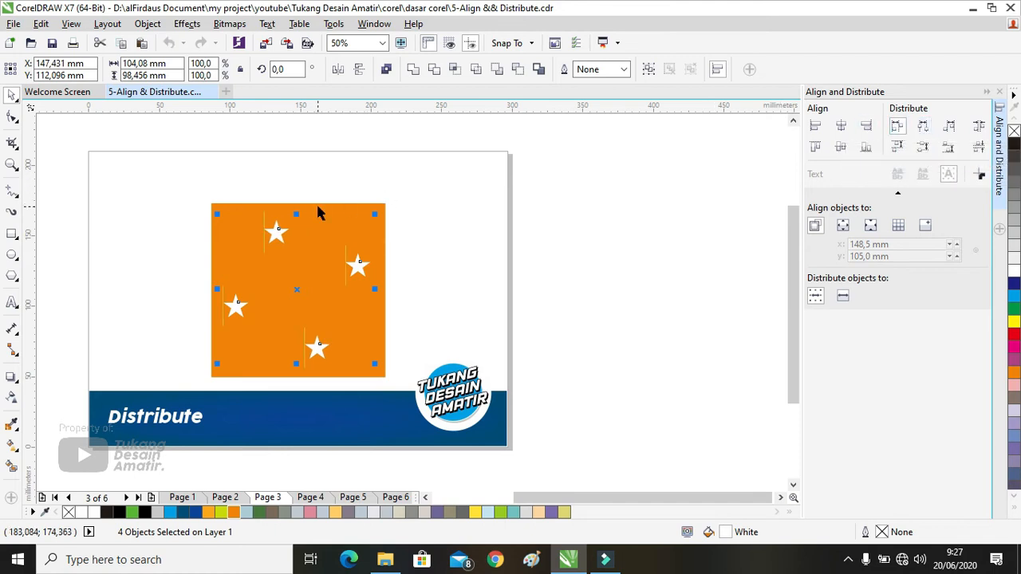
{"action": "scroll", "coordinate": [206, 309], "scroll_direction": "up", "scroll_amount": 1}
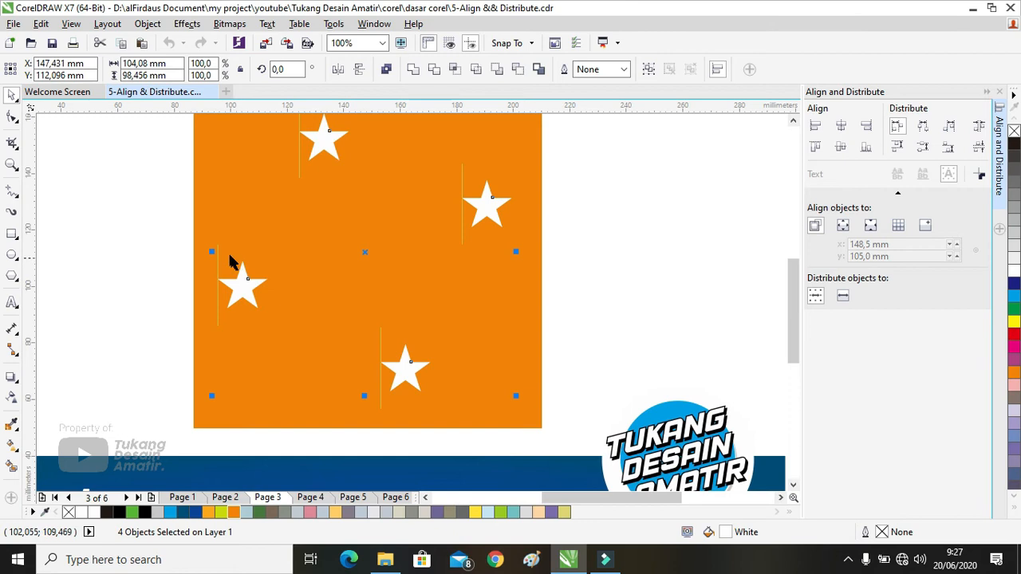
{"action": "scroll", "coordinate": [216, 262], "scroll_direction": "up", "scroll_amount": 3}
{"action": "scroll", "coordinate": [234, 181], "scroll_direction": "down", "scroll_amount": 4}
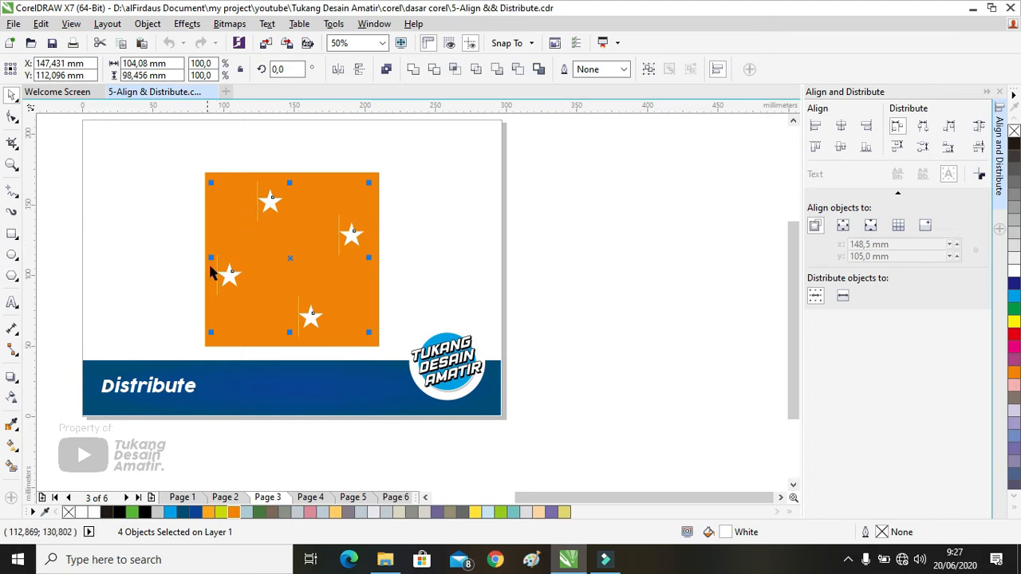
Step: Draw a rectangle about 29 × 59 mm between the left edges of the first two stars and place two copies across the remaining gaps
{"action": "key", "text": "F6"}
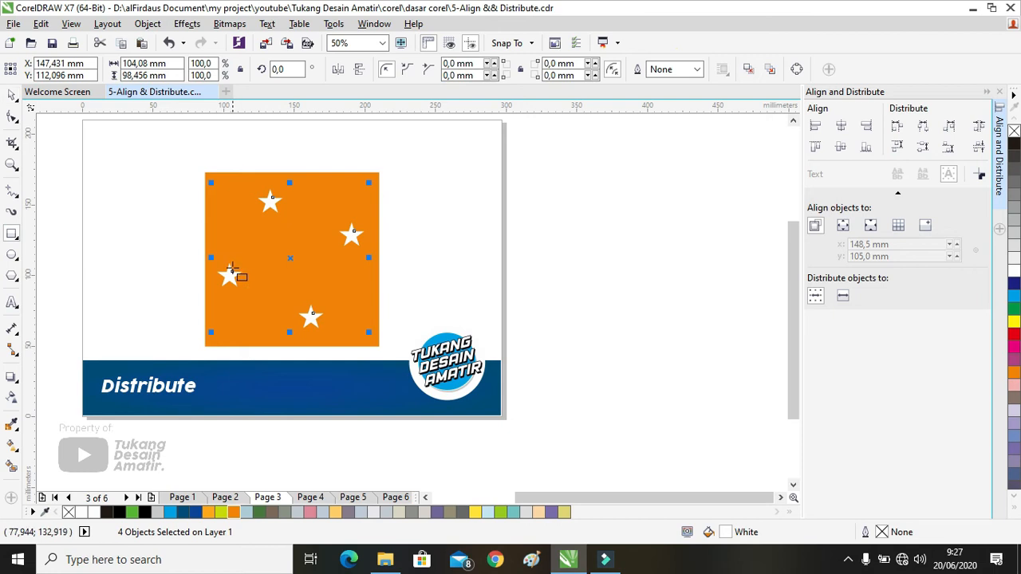
{"action": "scroll", "coordinate": [228, 275], "scroll_direction": "up", "scroll_amount": 2}
{"action": "mouse_move", "coordinate": [212, 267]}
{"action": "left_mouse_down"}
{"action": "mouse_move", "coordinate": [262, 140]}
{"action": "mouse_move", "coordinate": [293, 137]}
{"action": "left_mouse_up"}
{"action": "key", "text": "space"}
{"action": "left_click_drag", "start_coordinate": [244, 232], "coordinate": [317, 238]}
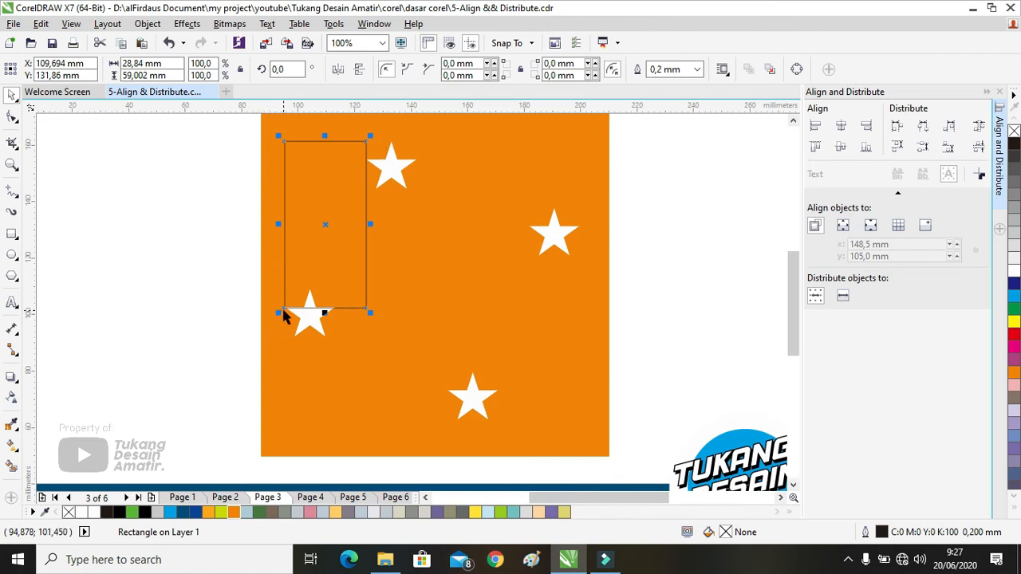
{"action": "left_click_drag", "start_coordinate": [308, 201], "coordinate": [392, 303]}
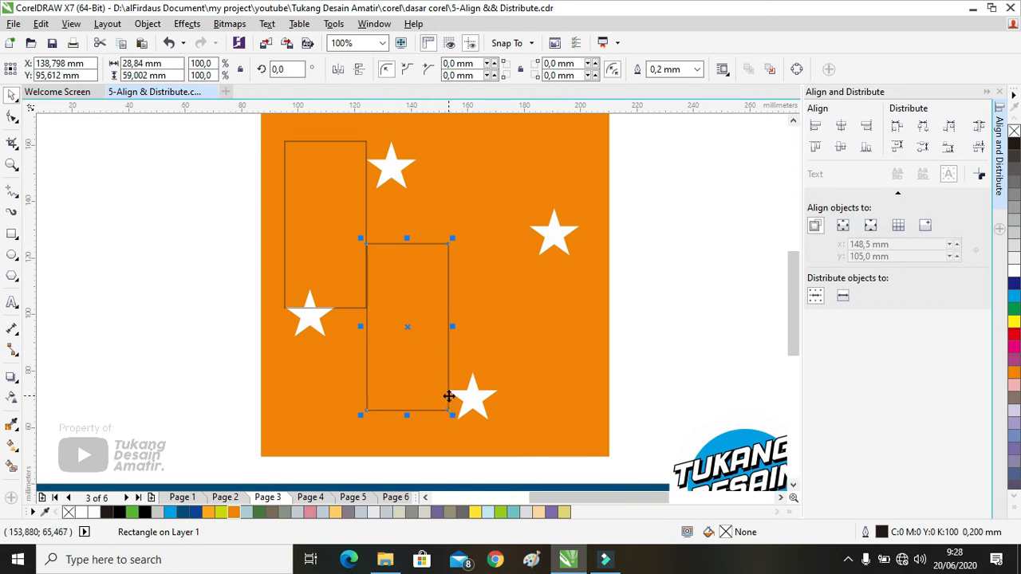
{"action": "left_click_drag", "start_coordinate": [402, 310], "coordinate": [481, 271]}
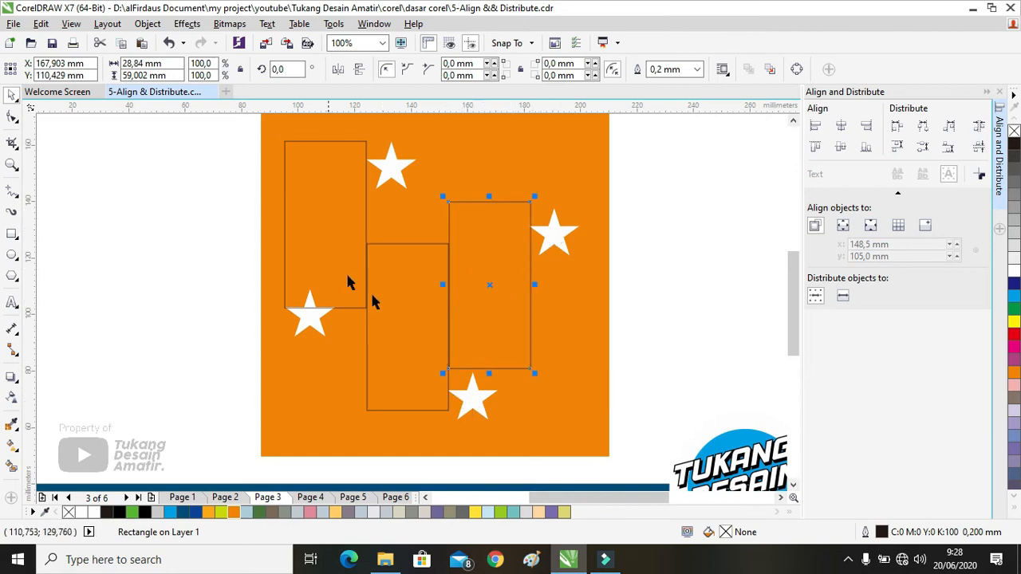
Step: Undo the checking rectangles and the Distribute Left operation on the four stars
{"action": "key", "text": "ctrl+z"}
{"action": "key", "text": "ctrl+z"}
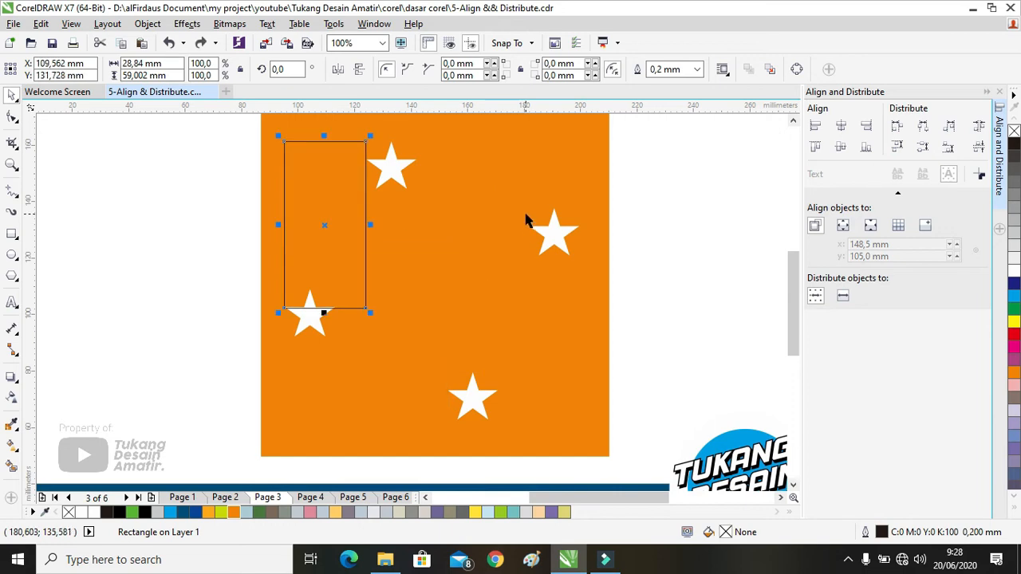
{"action": "key", "text": "ctrl+z"}
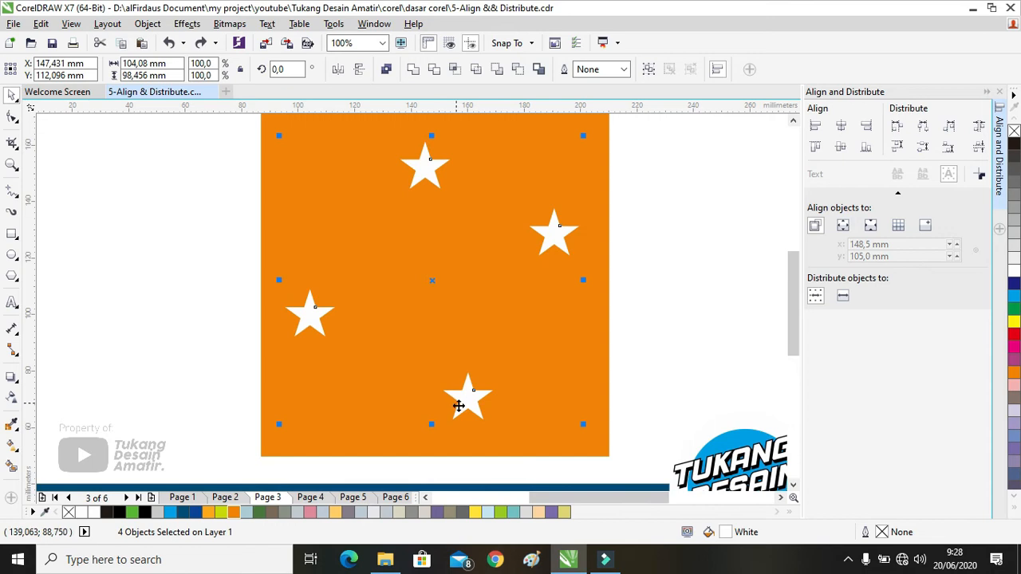
Step: Try distributing the four stars by their horizontal centers and by their right edges, undoing each attempt
{"action": "left_click", "coordinate": [923, 127]}
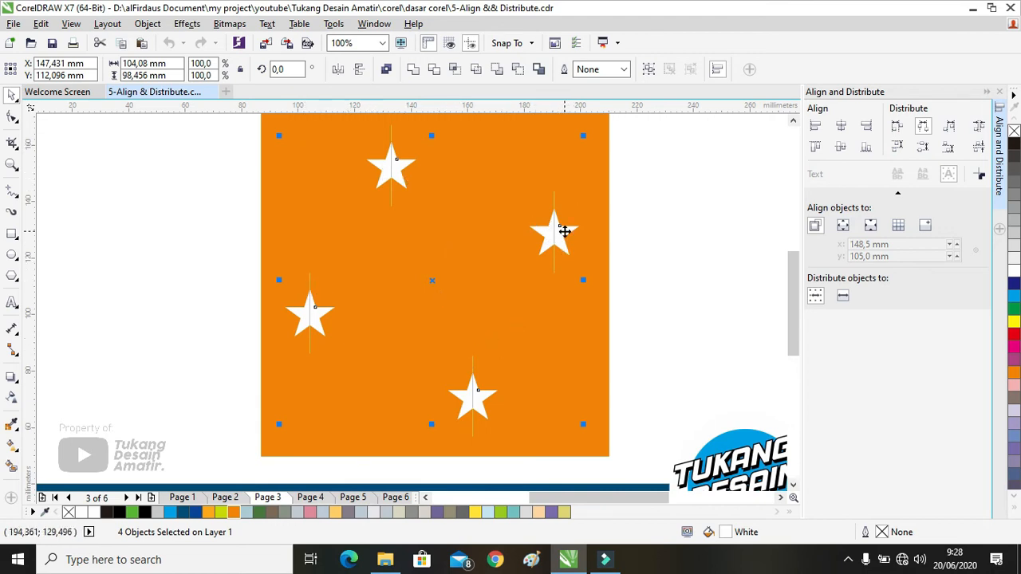
{"action": "left_click", "coordinate": [948, 127]}
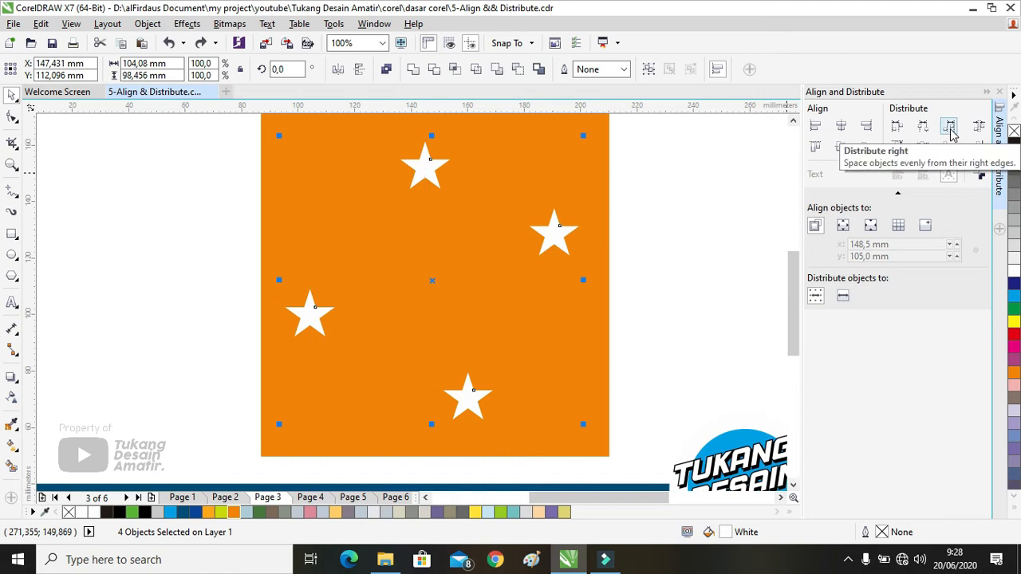
{"action": "key", "text": "ctrl+z"}
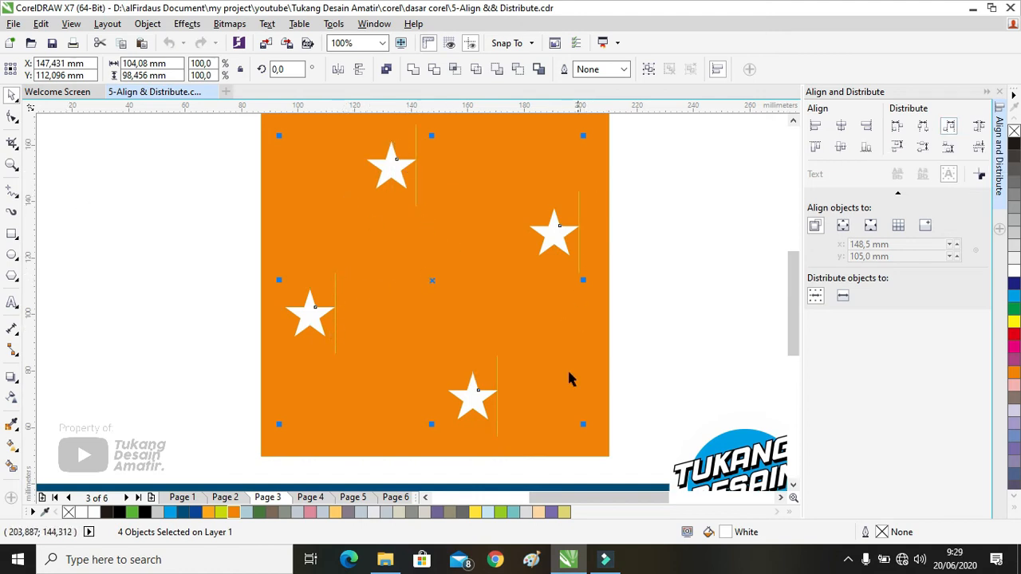
Step: Try Distribute Space Horizontally on the four stars and check the gaps with a rectangle about 10 × 63 mm copied across them
{"action": "left_click", "coordinate": [980, 127]}
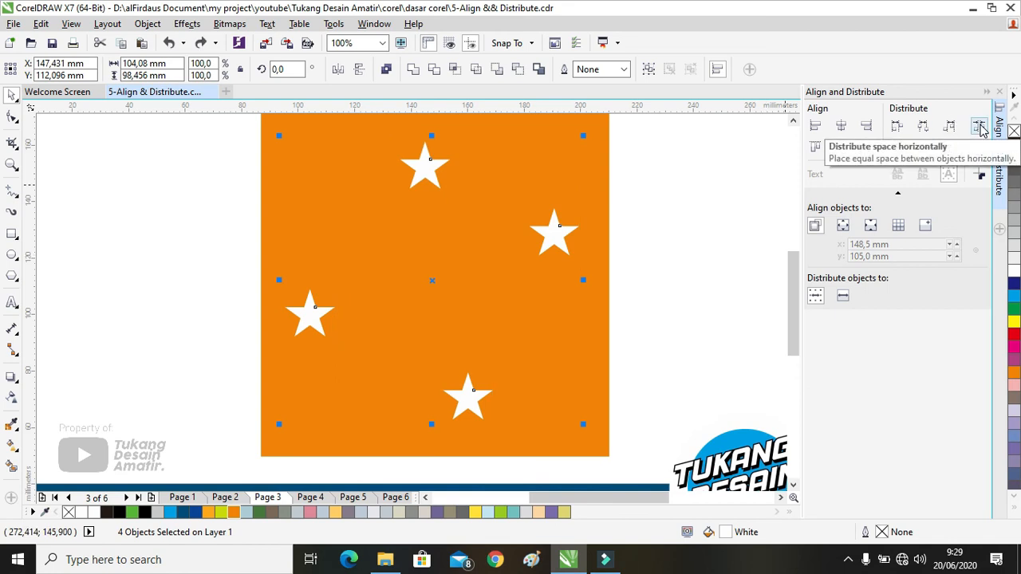
{"action": "key", "text": "ctrl+z"}
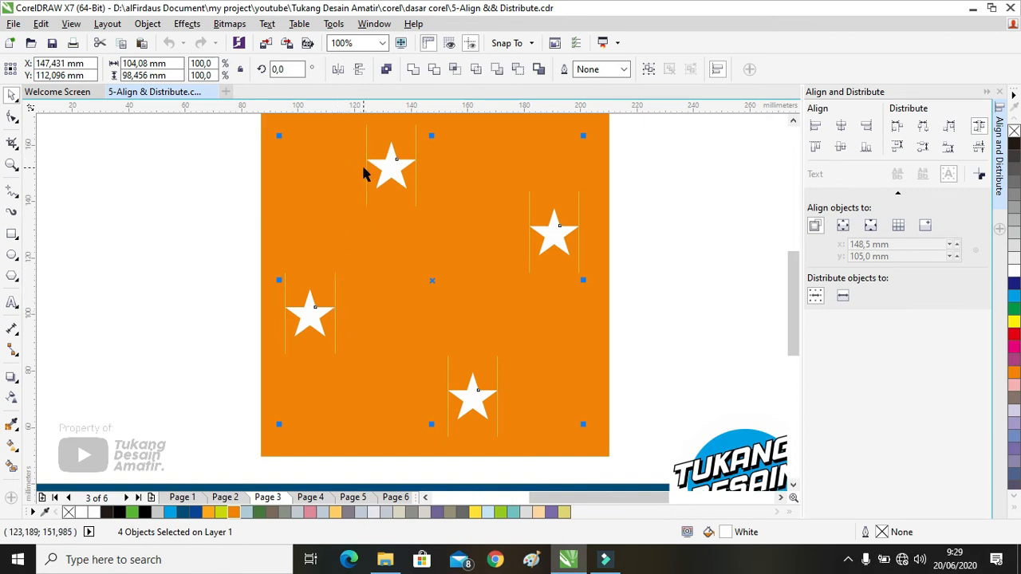
{"action": "left_click", "coordinate": [12, 234]}
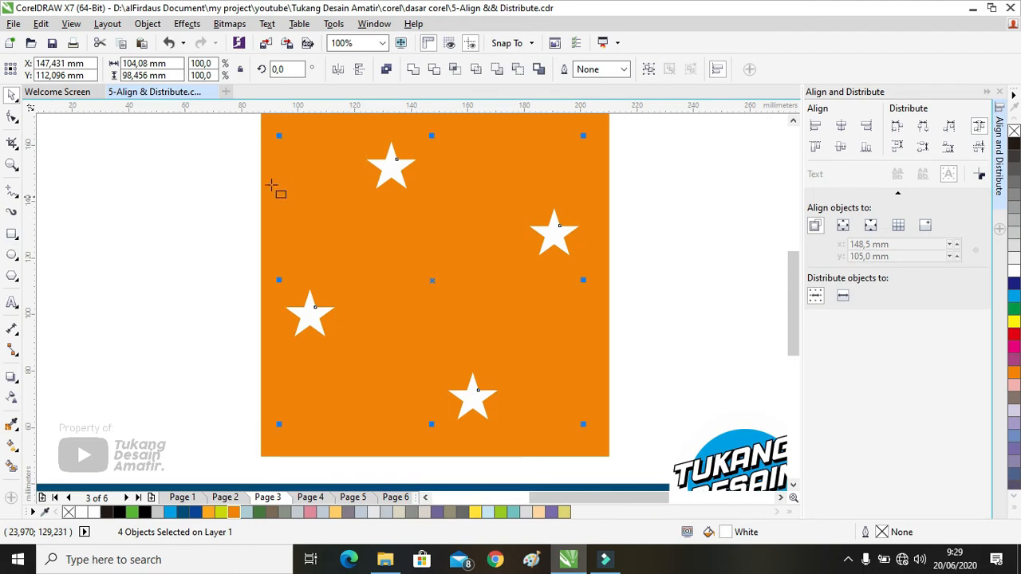
{"action": "mouse_move", "coordinate": [336, 316]}
{"action": "left_mouse_down"}
{"action": "mouse_move", "coordinate": [338, 191]}
{"action": "mouse_move", "coordinate": [366, 137]}
{"action": "left_mouse_up"}
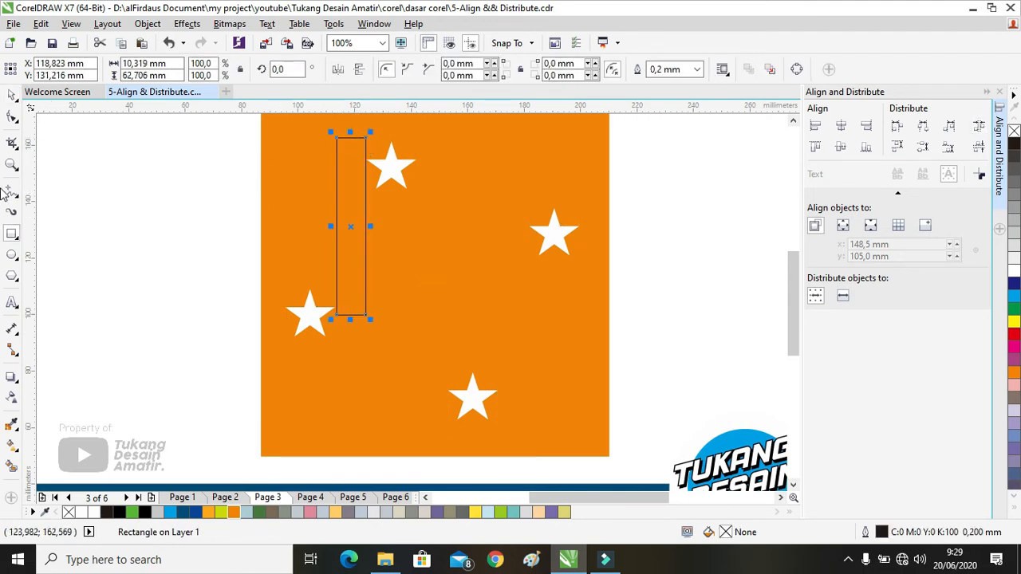
{"action": "left_click", "coordinate": [12, 95]}
{"action": "left_click_drag", "start_coordinate": [370, 249], "coordinate": [450, 251]}
{"action": "left_click_drag", "start_coordinate": [431, 324], "coordinate": [422, 418]}
{"action": "left_click_drag", "start_coordinate": [428, 291], "coordinate": [513, 292]}
Step: Undo the gap-checking rectangles and the equal horizontal spacing of the four stars
{"action": "key", "text": "ctrl+z"}
{"action": "key", "text": "ctrl+z"}
{"action": "key", "text": "ctrl+z"}
{"action": "key", "text": "ctrl+z"}
{"action": "key", "text": "ctrl+z"}
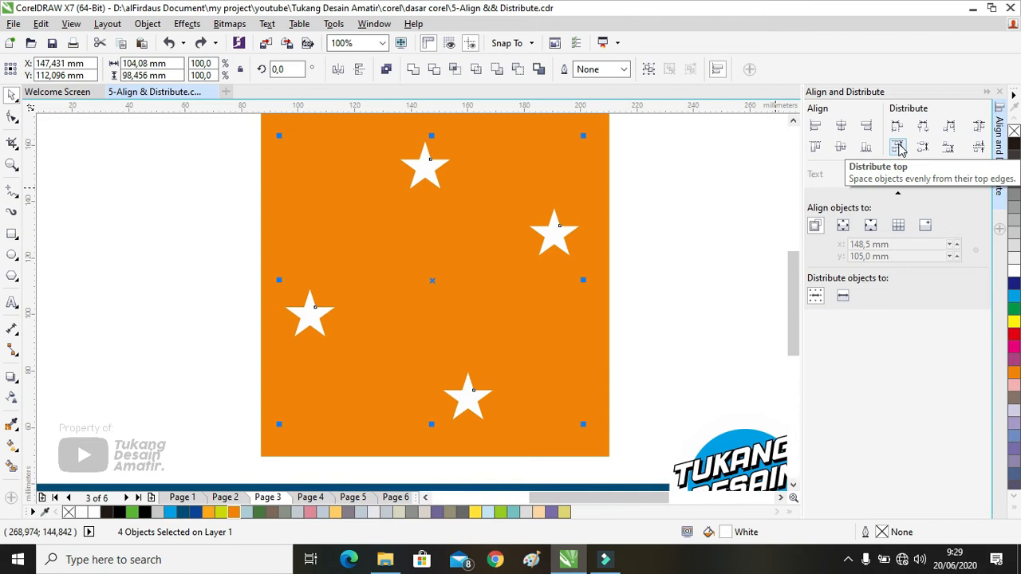
Step: Distribute the four stars vertically by their top edges, by their vertical centers, and with equal vertical spacing
{"action": "left_click", "coordinate": [898, 148]}
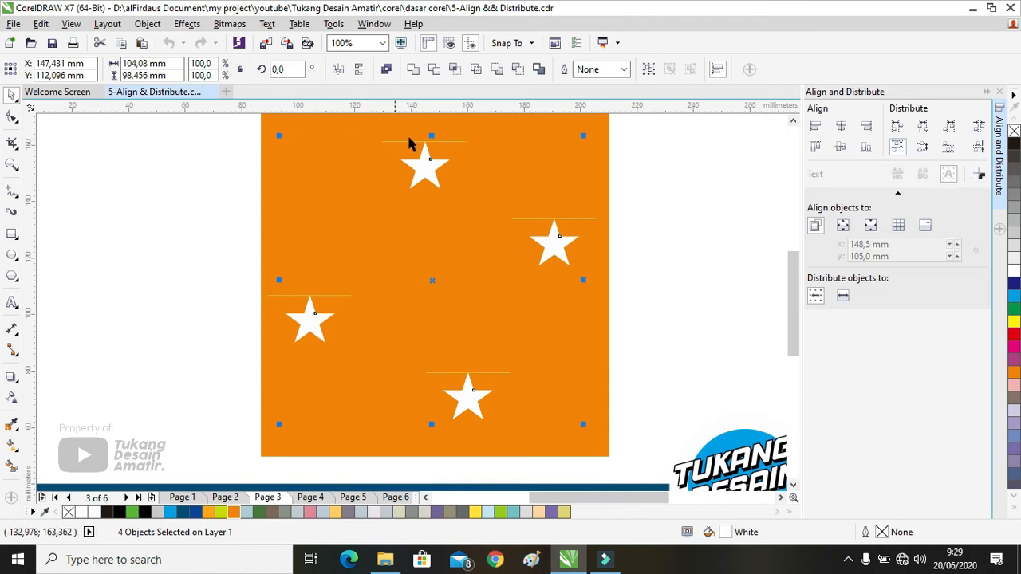
{"action": "left_click", "coordinate": [924, 148]}
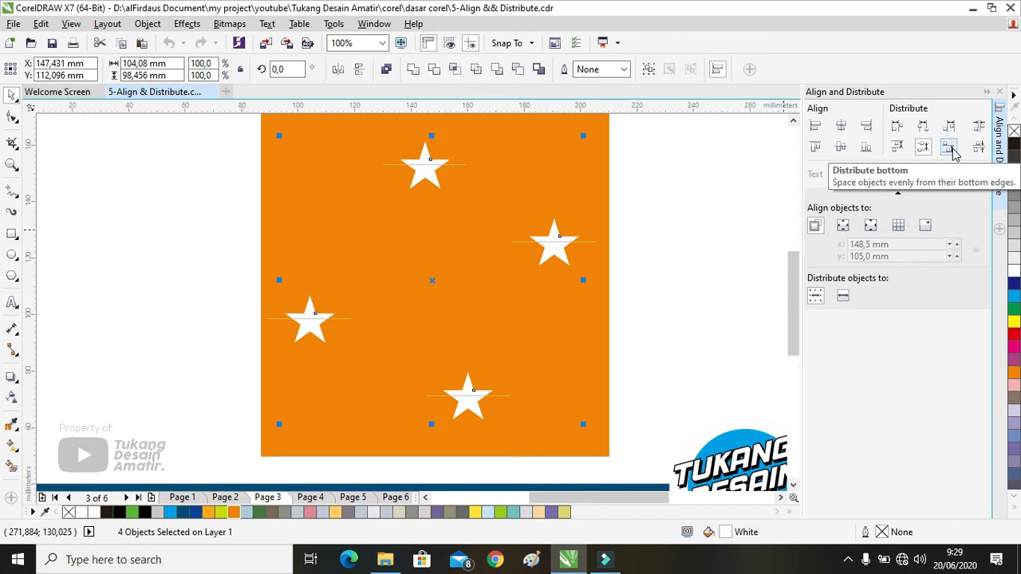
{"action": "left_click", "coordinate": [979, 148]}
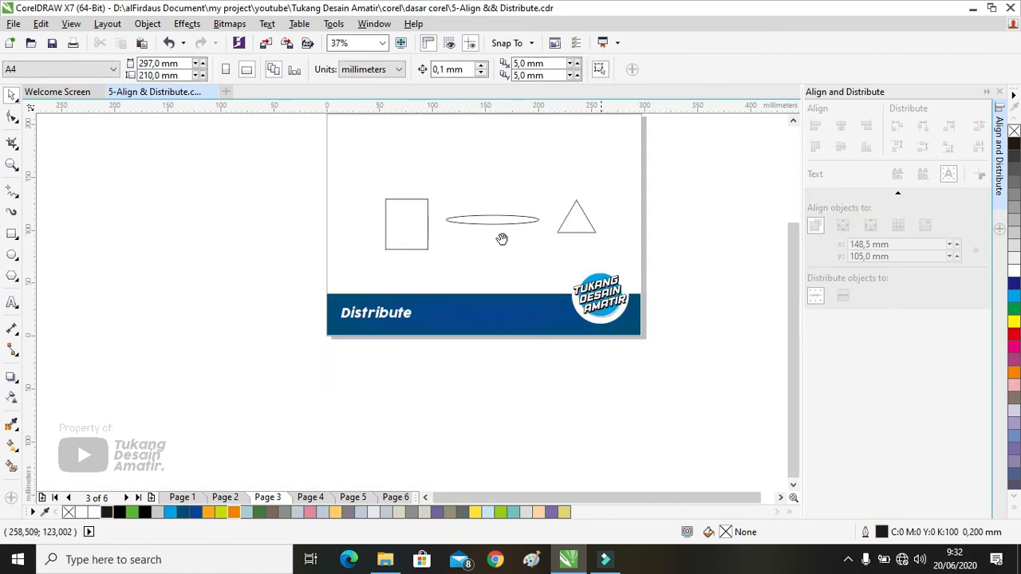
Step: Open Page 4, the Order page with the overlapping gray square, orange circle and green triangle
{"action": "left_click_drag", "start_coordinate": [502, 239], "coordinate": [384, 281]}
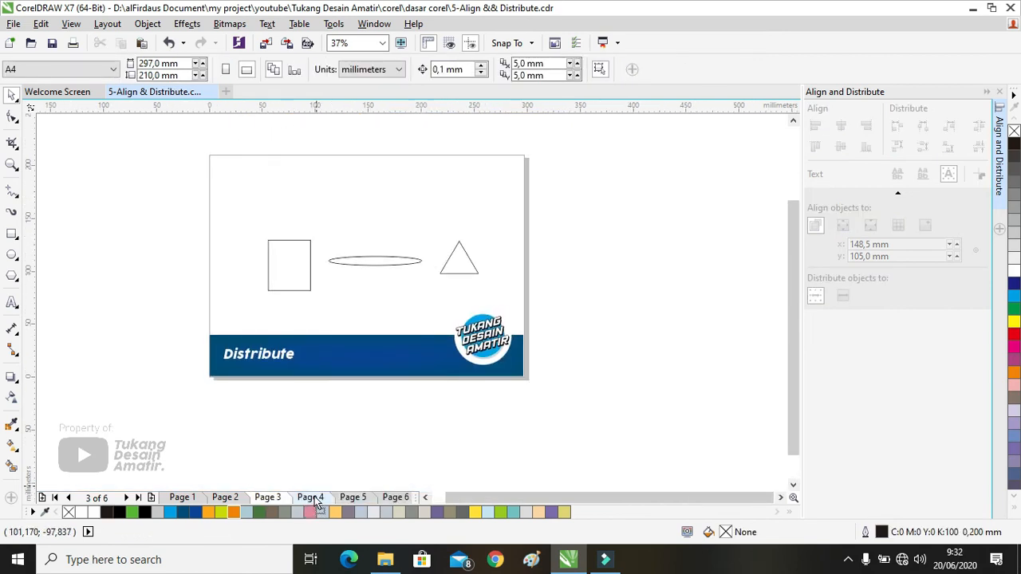
{"action": "left_click", "coordinate": [311, 498]}
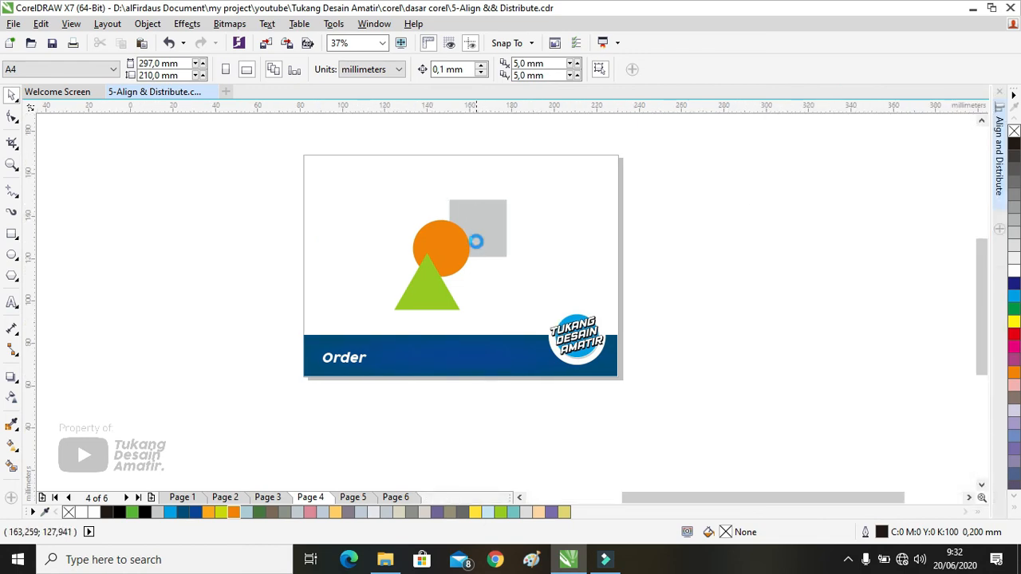
{"action": "scroll", "coordinate": [476, 239], "scroll_direction": "up", "scroll_amount": 4}
{"action": "scroll", "coordinate": [477, 248], "scroll_direction": "down", "scroll_amount": 2}
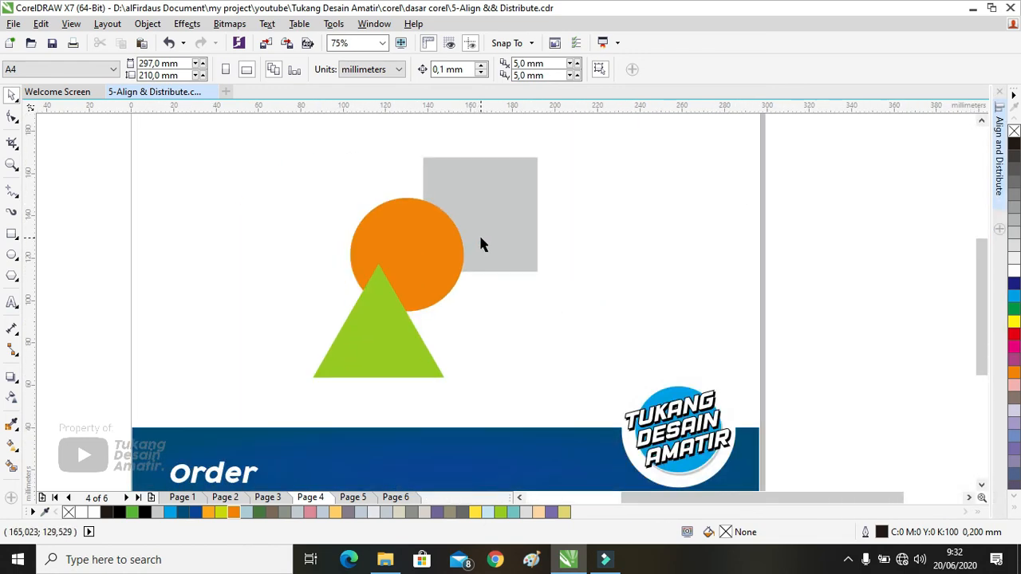
Step: Examine how the three shapes are stacked and which Order commands are available for the green triangle
{"action": "left_click", "coordinate": [378, 327]}
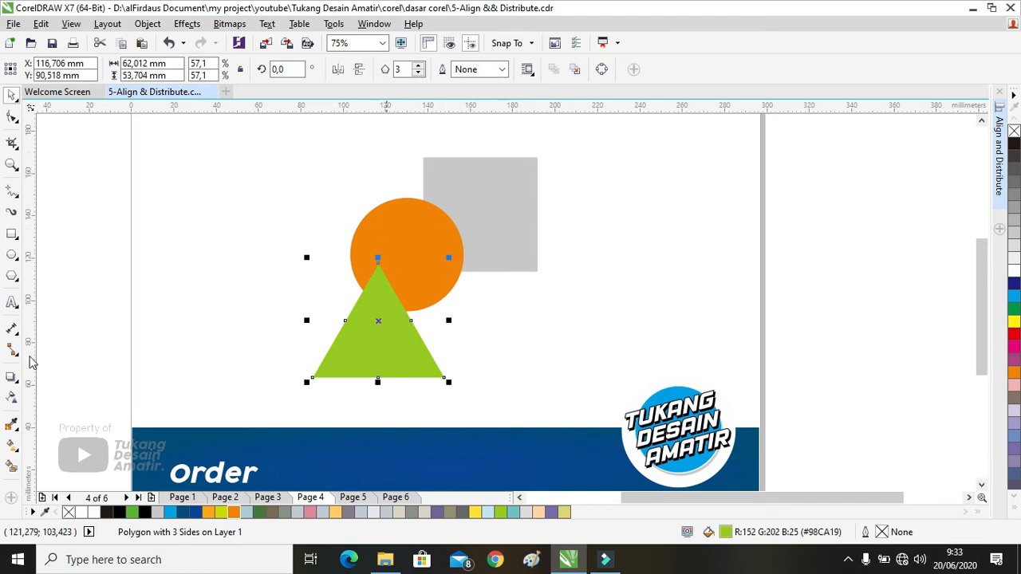
{"action": "left_click", "coordinate": [589, 284]}
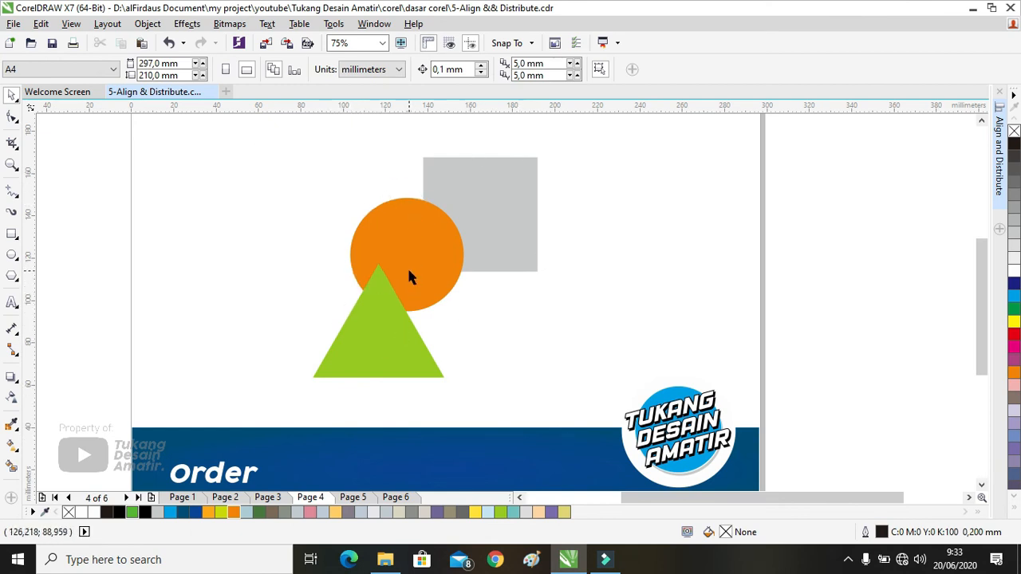
{"action": "left_click_drag", "start_coordinate": [394, 239], "coordinate": [540, 247]}
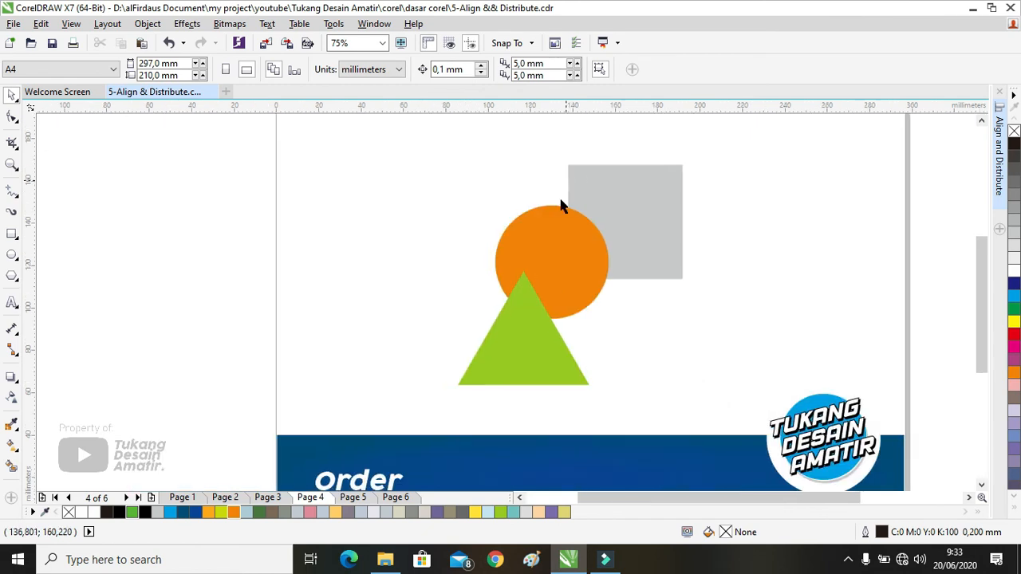
{"action": "key", "text": "Tab"}
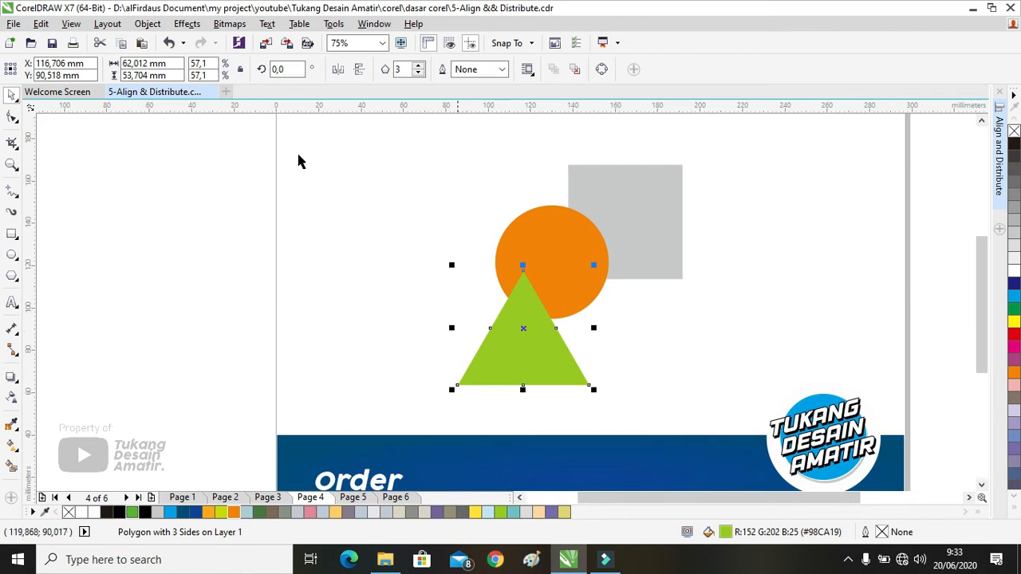
{"action": "left_click", "coordinate": [147, 23]}
{"action": "mouse_move", "coordinate": [164, 217]}
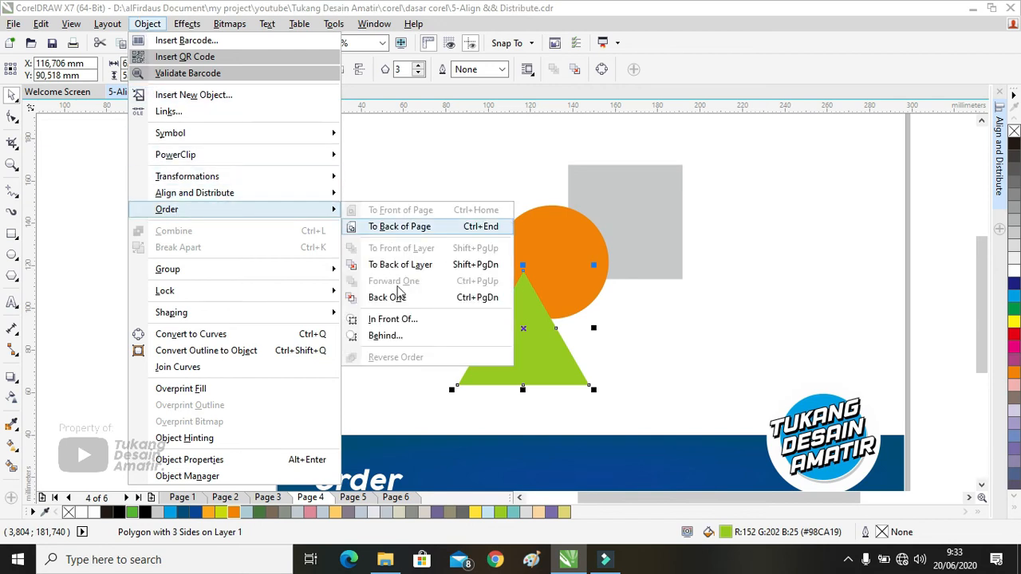
{"action": "left_click", "coordinate": [393, 319]}
{"action": "left_click", "coordinate": [771, 322]}
{"action": "left_click_drag", "start_coordinate": [602, 258], "coordinate": [333, 245]}
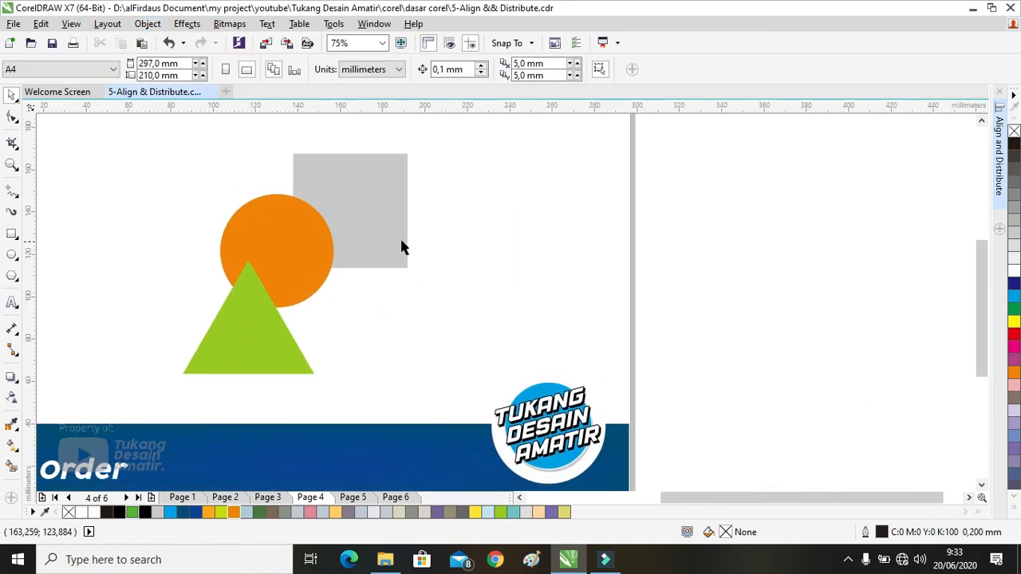
{"action": "left_click", "coordinate": [249, 323]}
{"action": "right_click", "coordinate": [250, 323]}
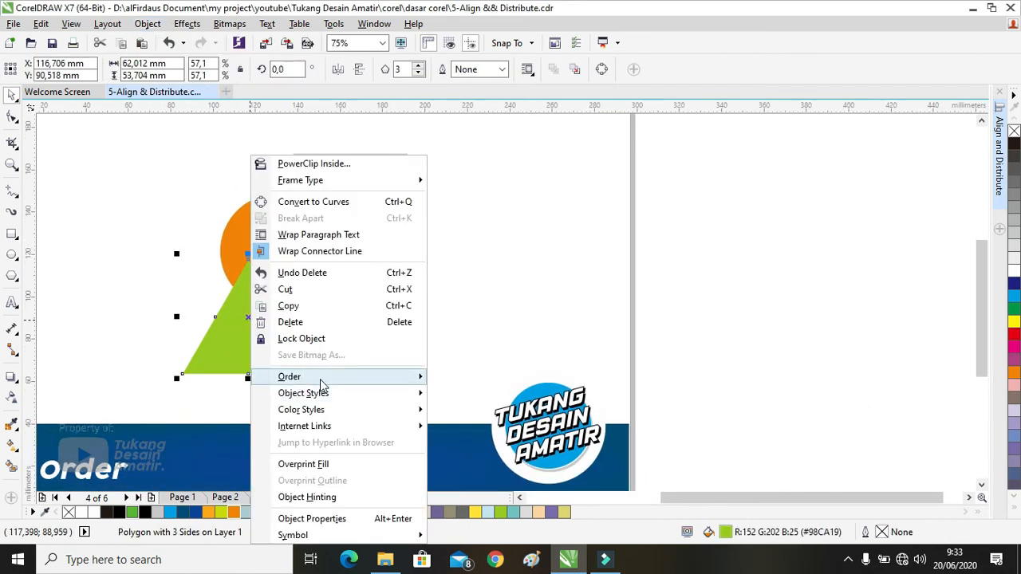
{"action": "mouse_move", "coordinate": [322, 378]}
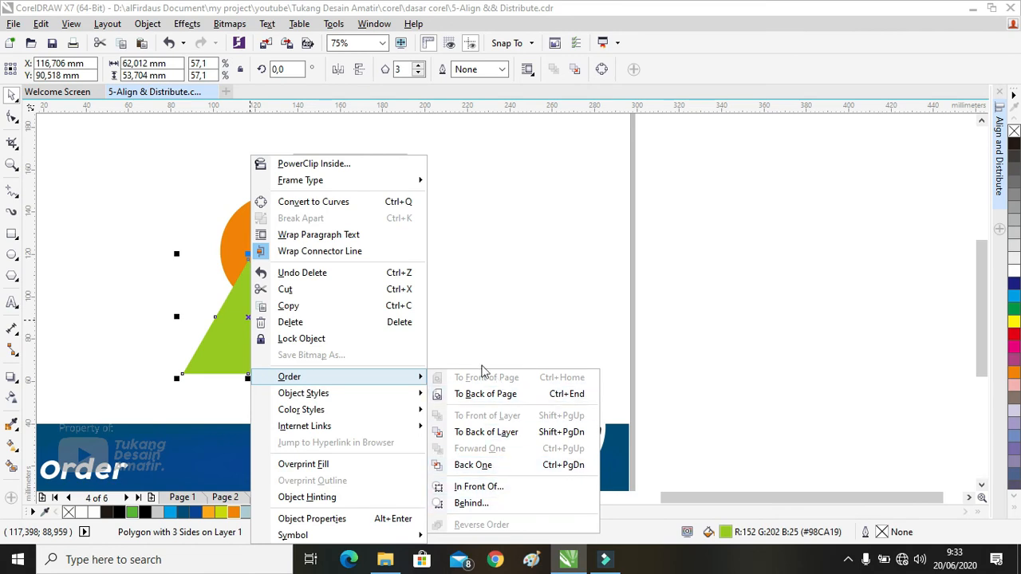
{"action": "left_click", "coordinate": [171, 356]}
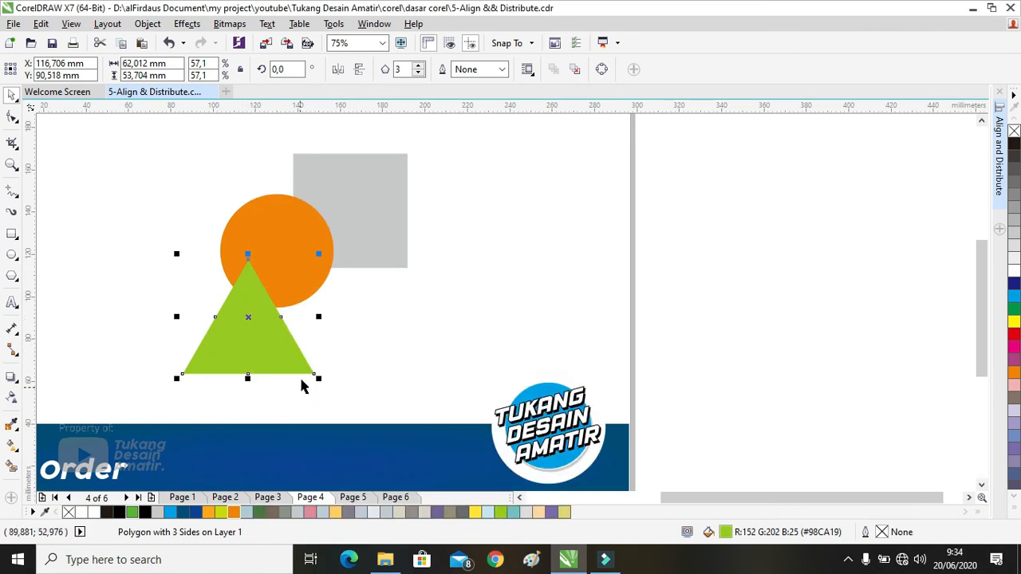
{"action": "right_click", "coordinate": [253, 285]}
{"action": "mouse_move", "coordinate": [378, 378]}
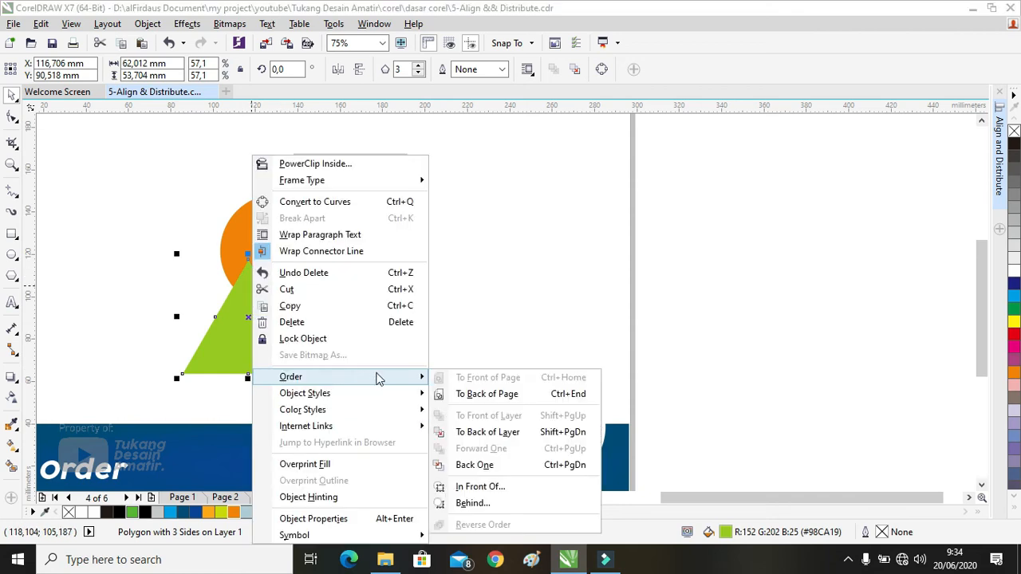
{"action": "left_click", "coordinate": [246, 334]}
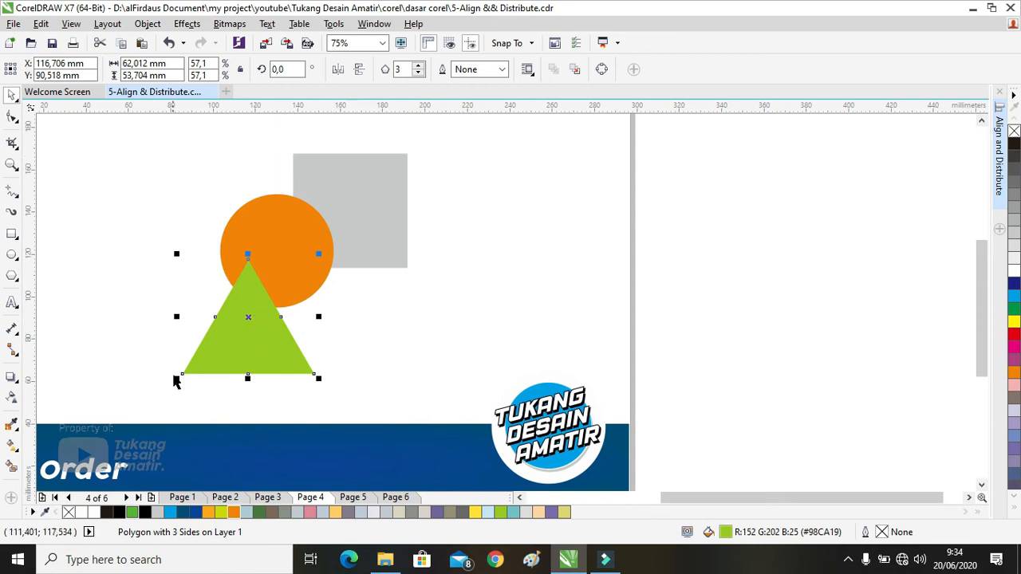
Step: Place the green triangle behind the orange circle with the Behind order command
{"action": "left_click", "coordinate": [264, 221]}
{"action": "left_click", "coordinate": [242, 332]}
{"action": "right_click", "coordinate": [242, 332]}
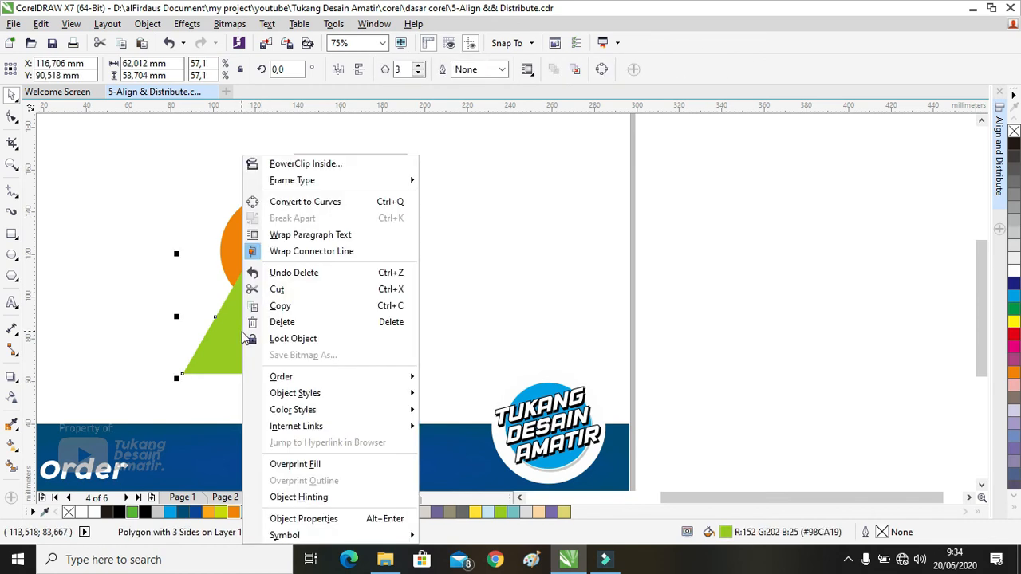
{"action": "mouse_move", "coordinate": [401, 376]}
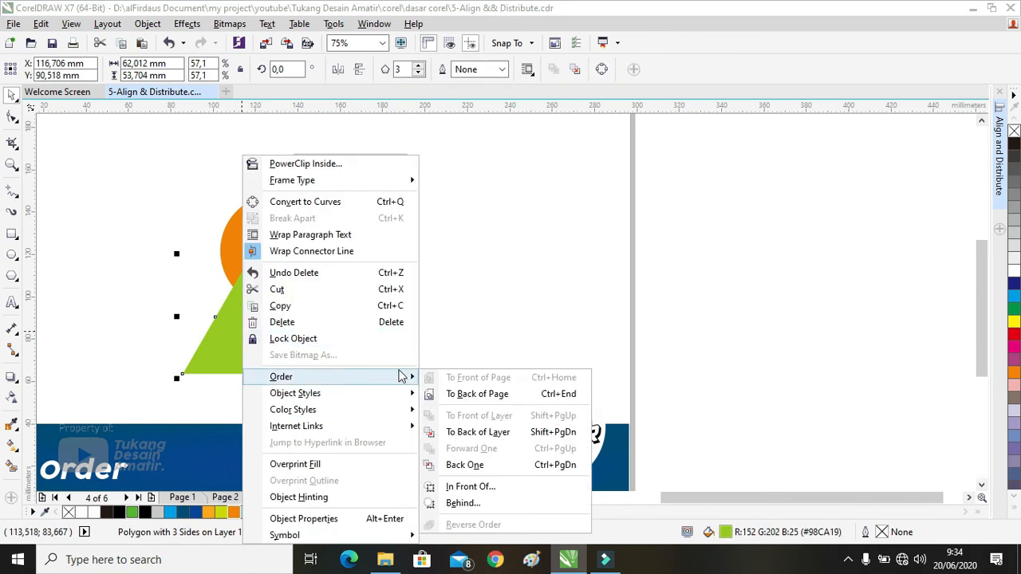
{"action": "left_click", "coordinate": [464, 504]}
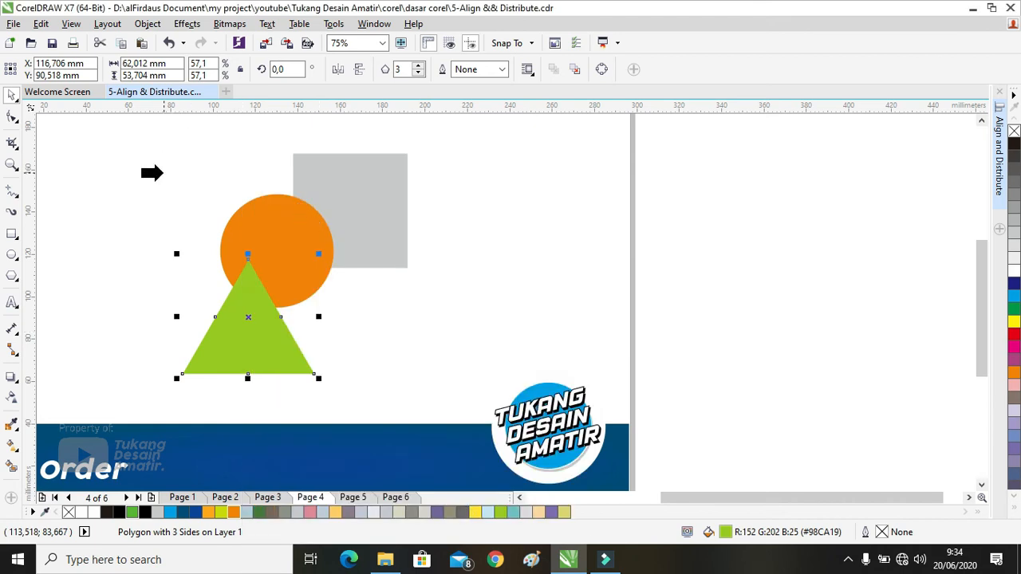
{"action": "left_click", "coordinate": [267, 223]}
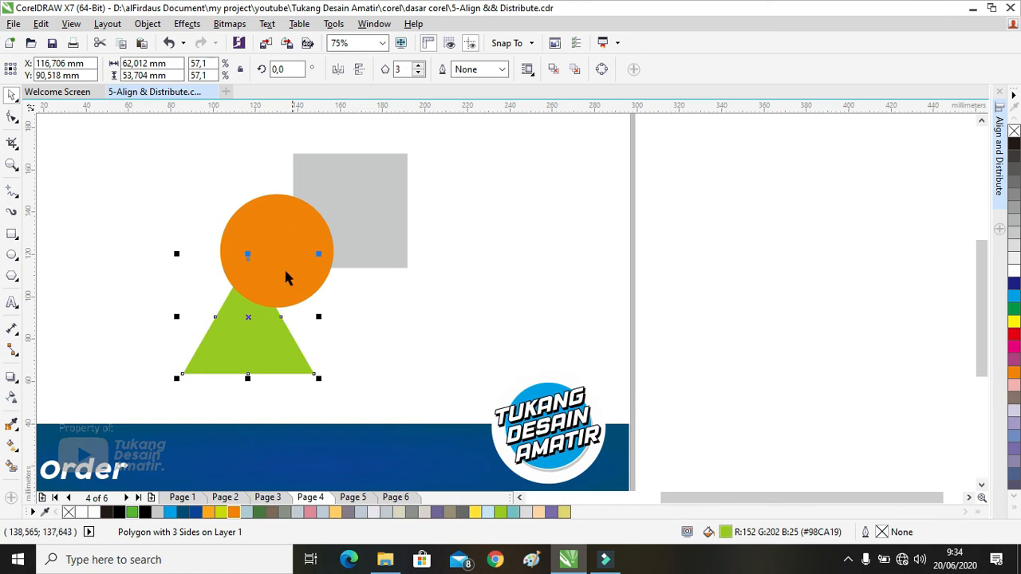
Step: Move the green triangle up over the gray square and order it behind the square
{"action": "left_click_drag", "start_coordinate": [222, 361], "coordinate": [289, 276]}
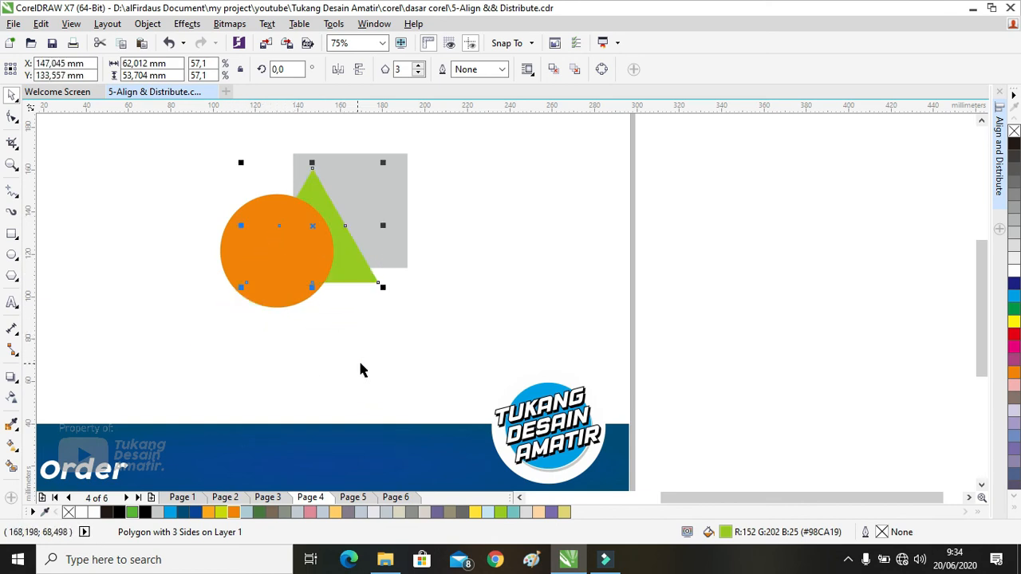
{"action": "left_click", "coordinate": [343, 307]}
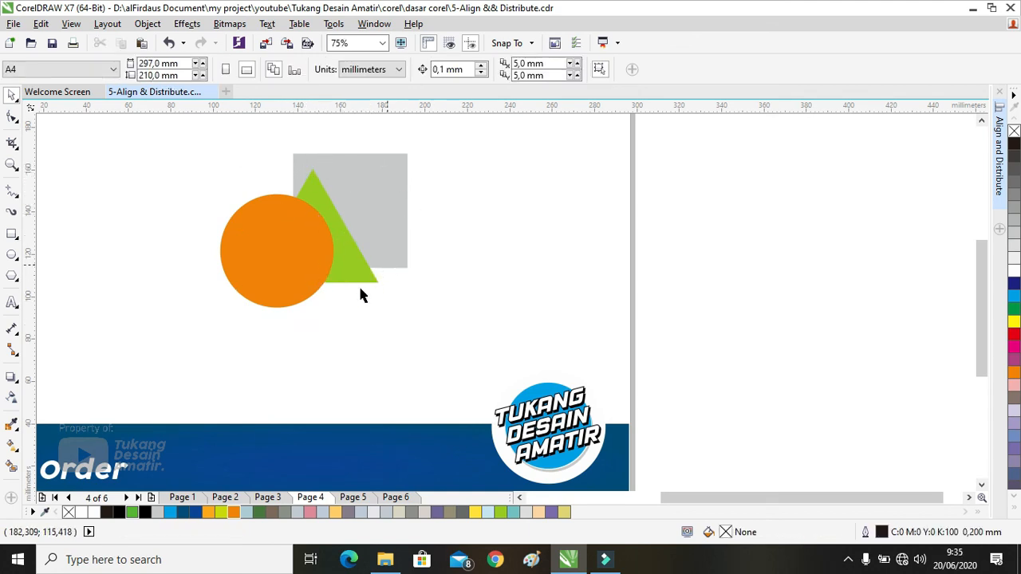
{"action": "right_click", "coordinate": [317, 183]}
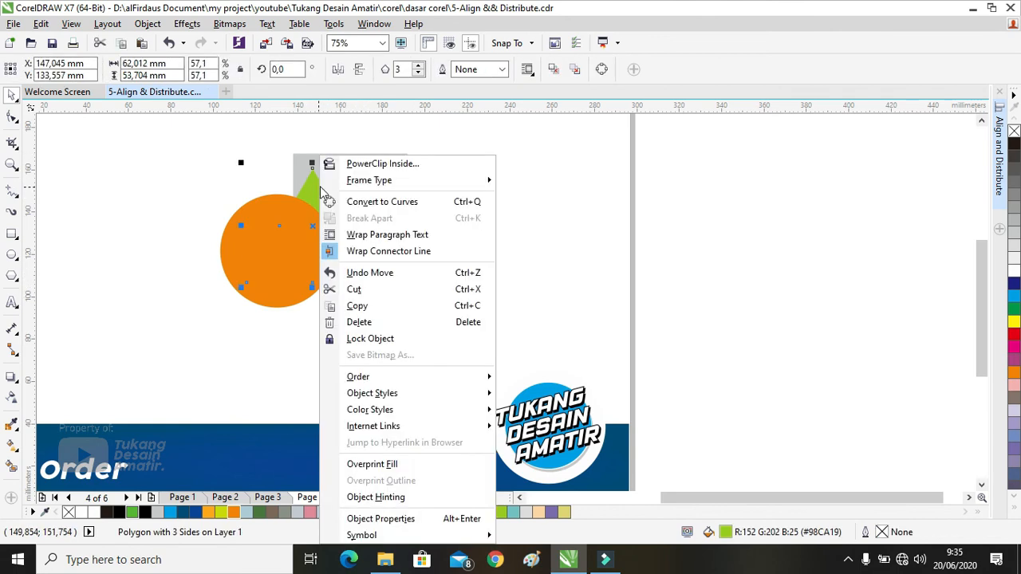
{"action": "mouse_move", "coordinate": [420, 377]}
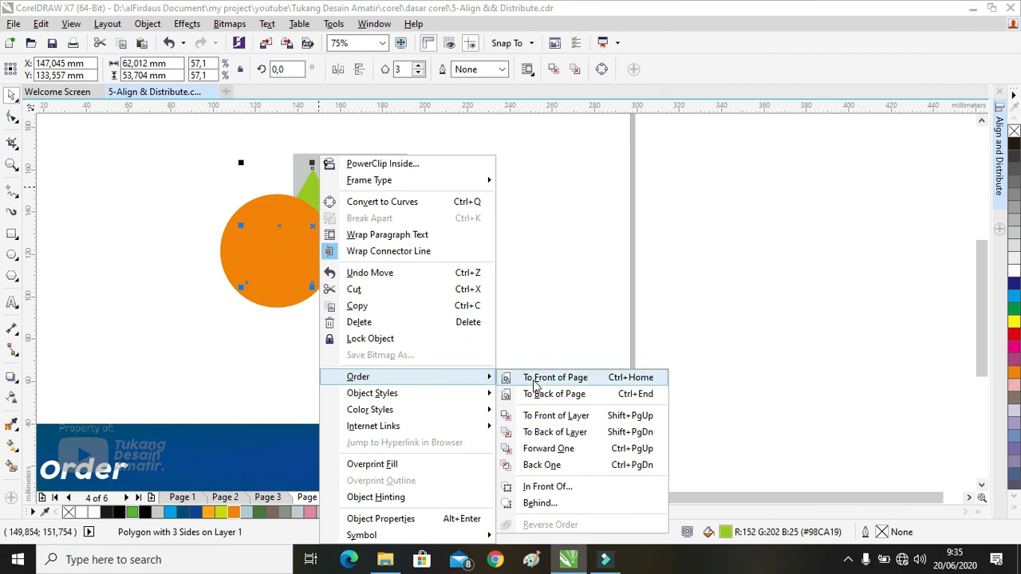
{"action": "left_click", "coordinate": [539, 503]}
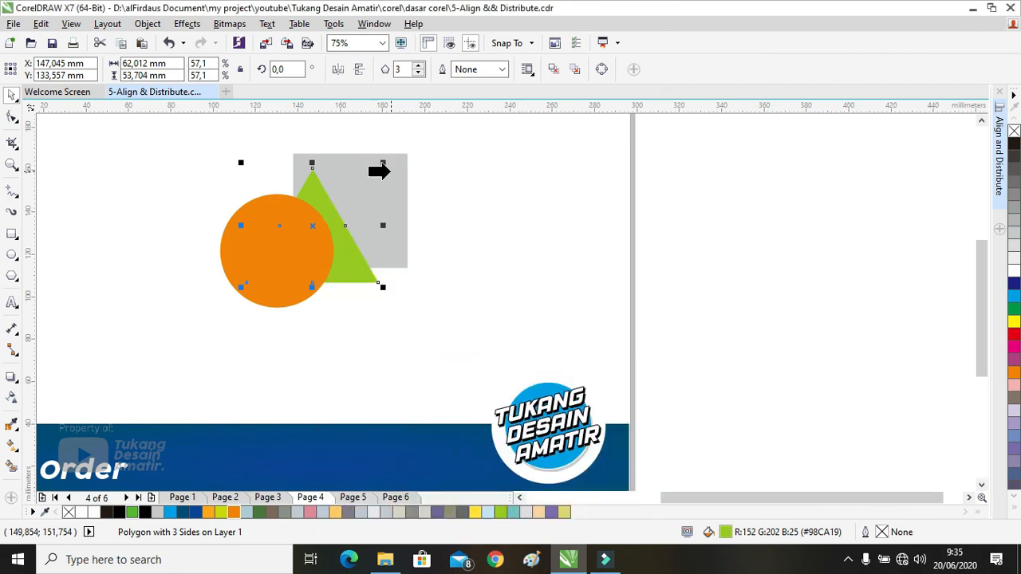
{"action": "left_click", "coordinate": [386, 175]}
Step: Move the green triangle down to about X 160 mm, Y 103 mm, so its tip stays under the gray square
{"action": "left_click", "coordinate": [364, 284]}
{"action": "left_click_drag", "start_coordinate": [364, 281], "coordinate": [390, 312]}
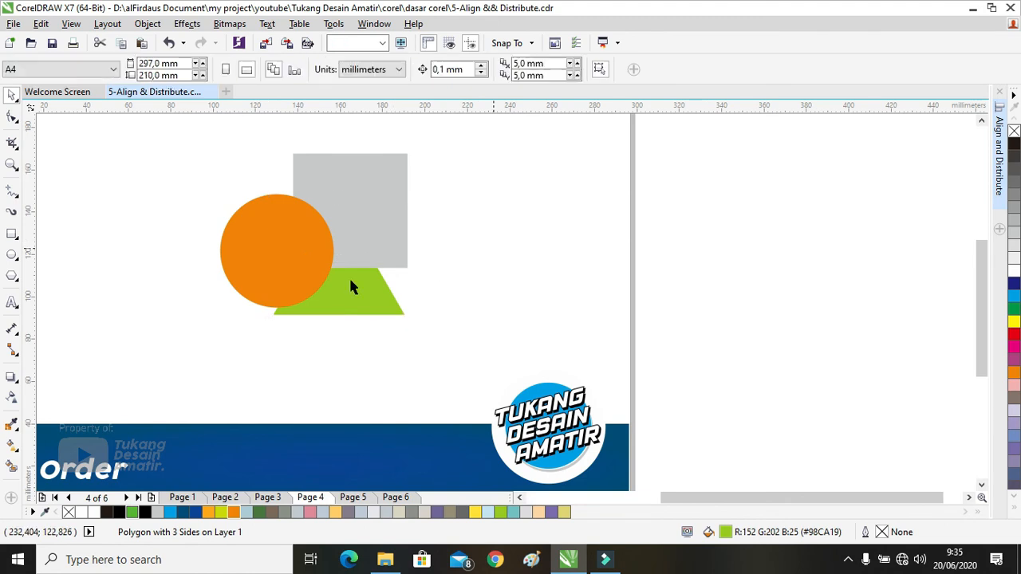
{"action": "left_click_drag", "start_coordinate": [357, 288], "coordinate": [359, 319]}
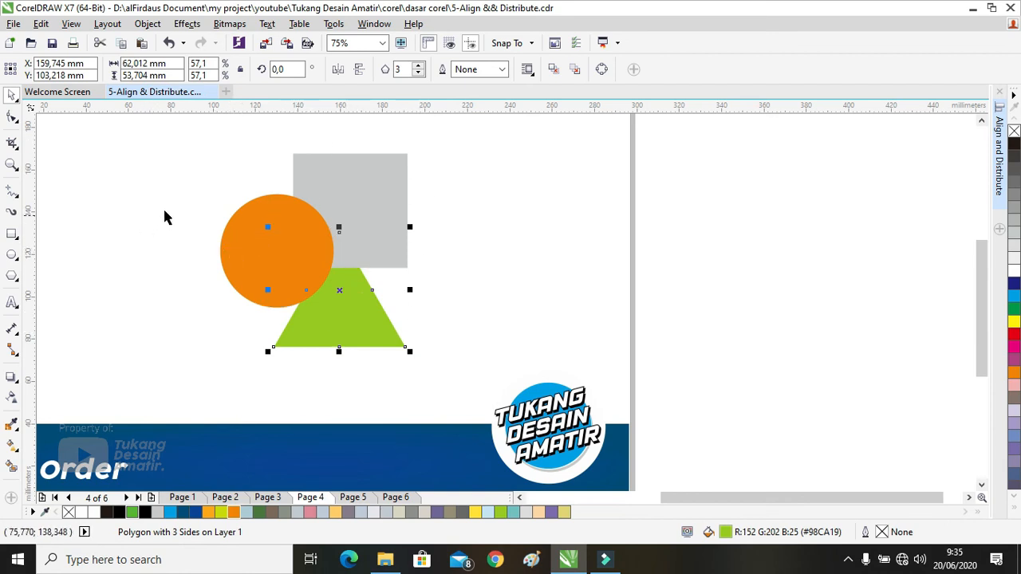
{"action": "left_click_drag", "start_coordinate": [163, 211], "coordinate": [201, 304]}
{"action": "left_click_drag", "start_coordinate": [457, 288], "coordinate": [473, 201]}
{"action": "left_click", "coordinate": [281, 256]}
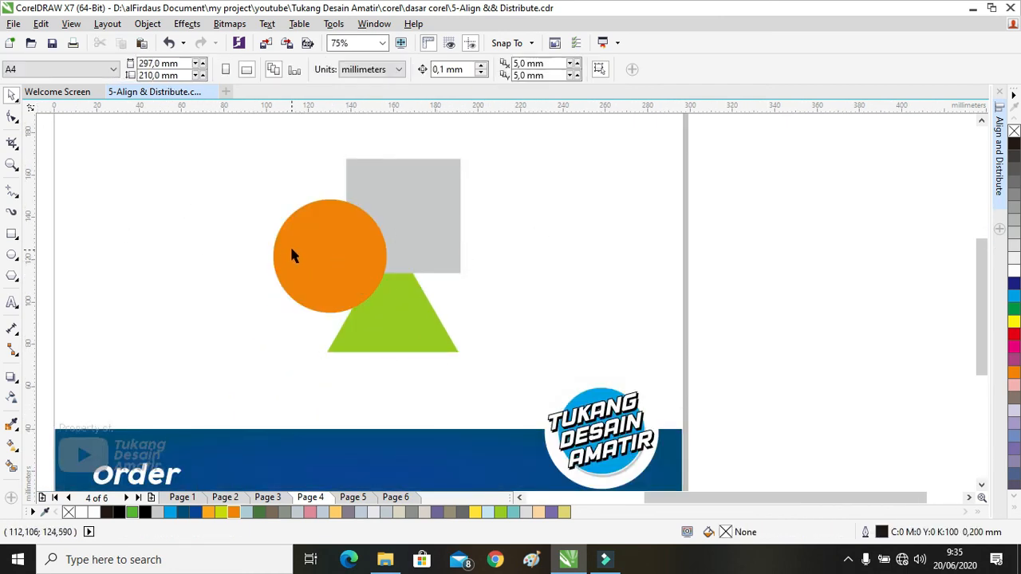
{"action": "right_click", "coordinate": [292, 253]}
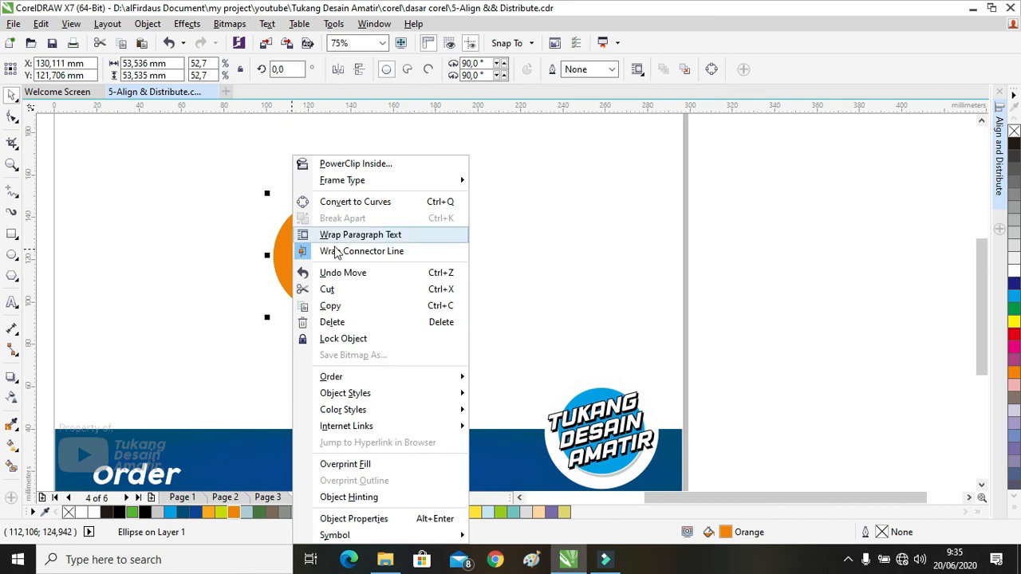
{"action": "left_click", "coordinate": [71, 202]}
{"action": "left_click", "coordinate": [171, 194]}
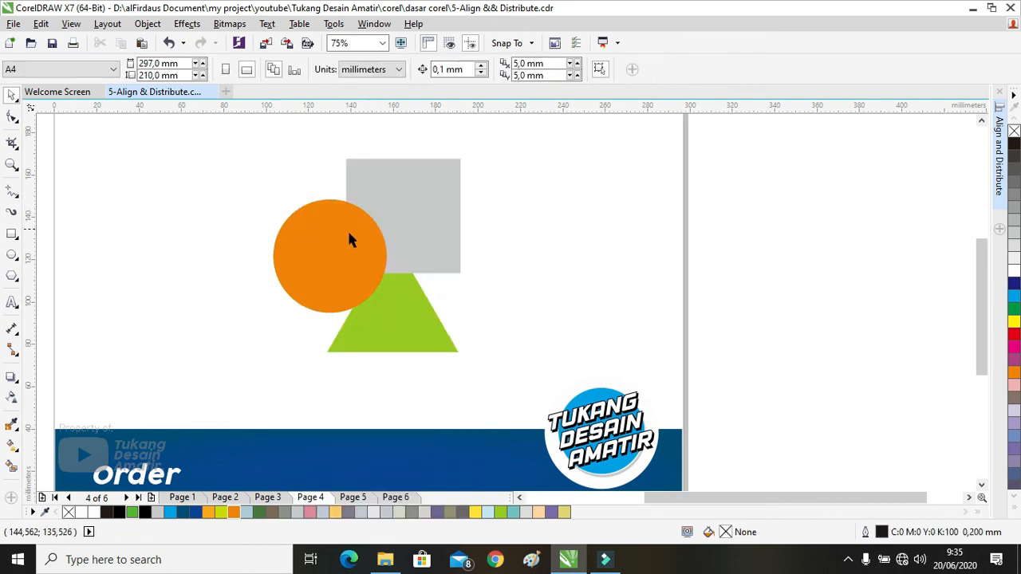
Step: Send the orange circle to the back of the page with the Order command
{"action": "right_click", "coordinate": [302, 231]}
{"action": "mouse_move", "coordinate": [360, 376]}
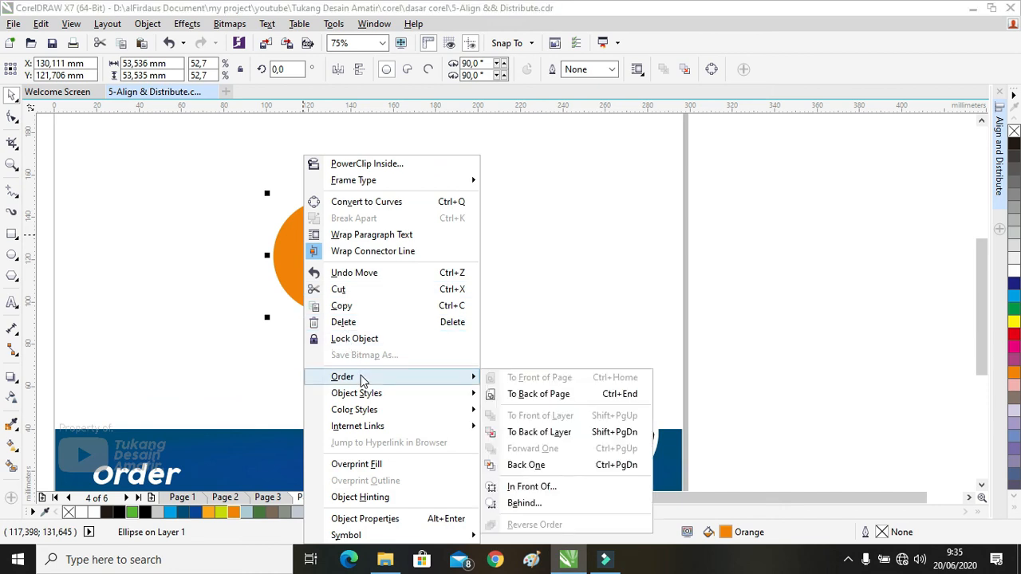
{"action": "left_click", "coordinate": [527, 394]}
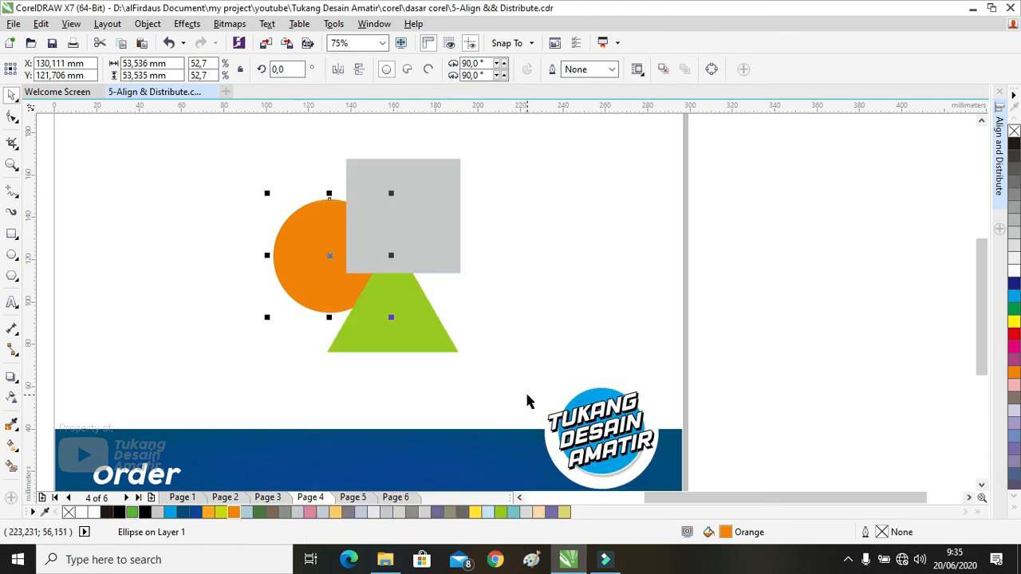
{"action": "left_click", "coordinate": [203, 260]}
Step: Move the orange circle to about X 170 mm, Y 134 mm, behind the gray square, and bring it to the front of the page
{"action": "left_click_drag", "start_coordinate": [294, 245], "coordinate": [437, 224]}
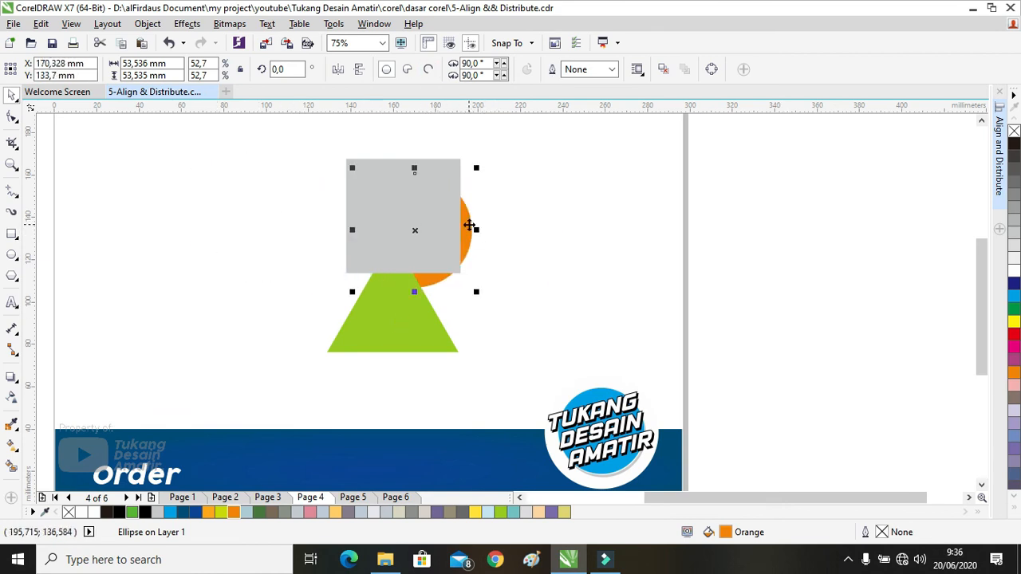
{"action": "right_click", "coordinate": [470, 226]}
{"action": "mouse_move", "coordinate": [567, 384]}
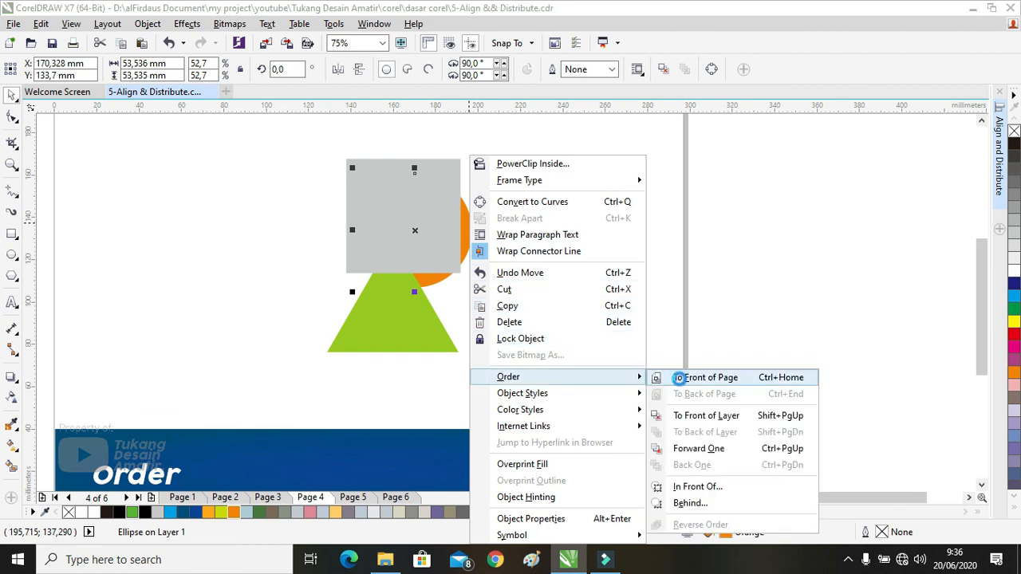
{"action": "left_click", "coordinate": [680, 383]}
Step: Move the orange circle to about X 123 mm, Y 140 mm, and send it to the back of the layer
{"action": "left_click_drag", "start_coordinate": [337, 189], "coordinate": [316, 189]}
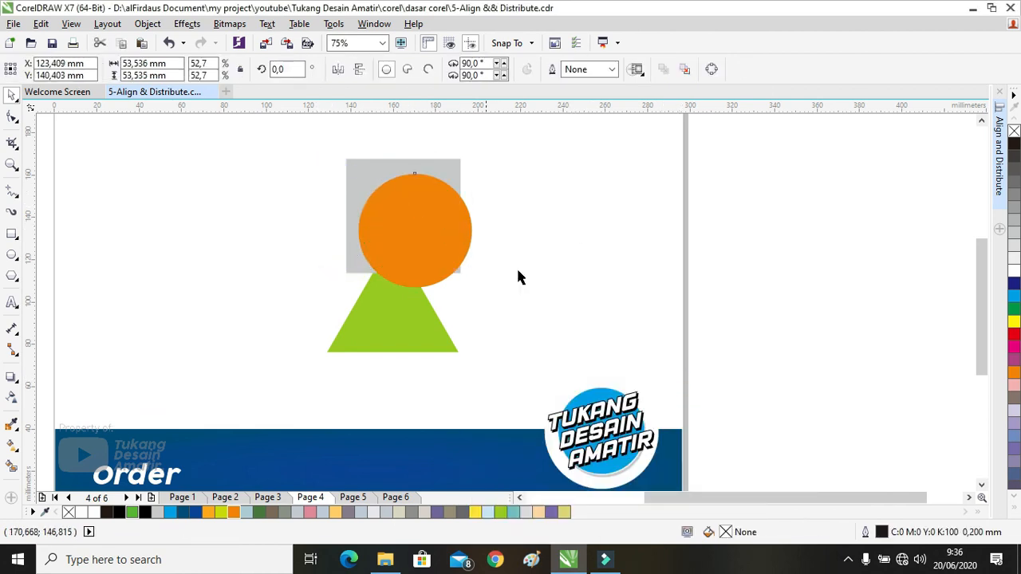
{"action": "left_click", "coordinate": [523, 224]}
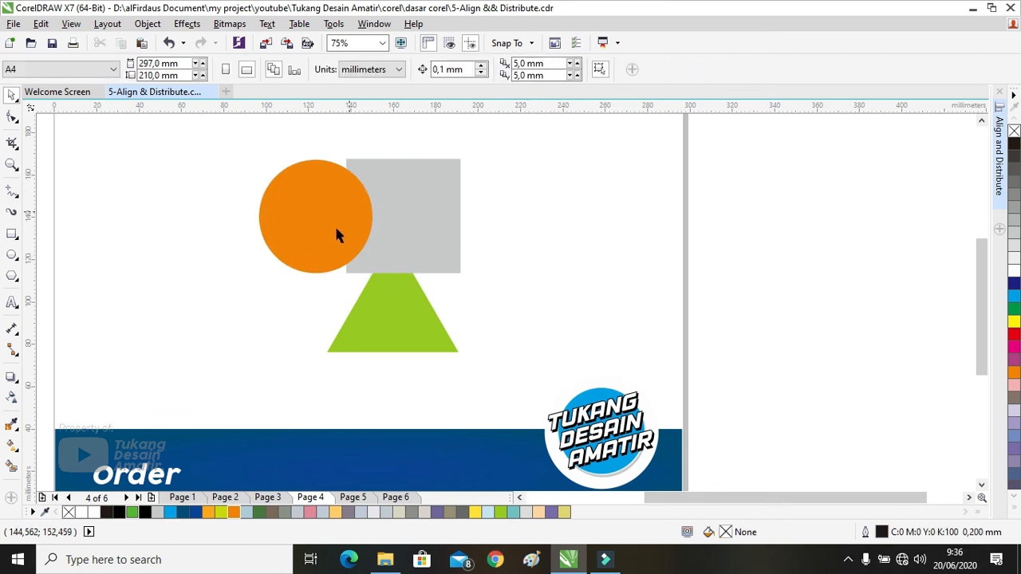
{"action": "left_click", "coordinate": [315, 211]}
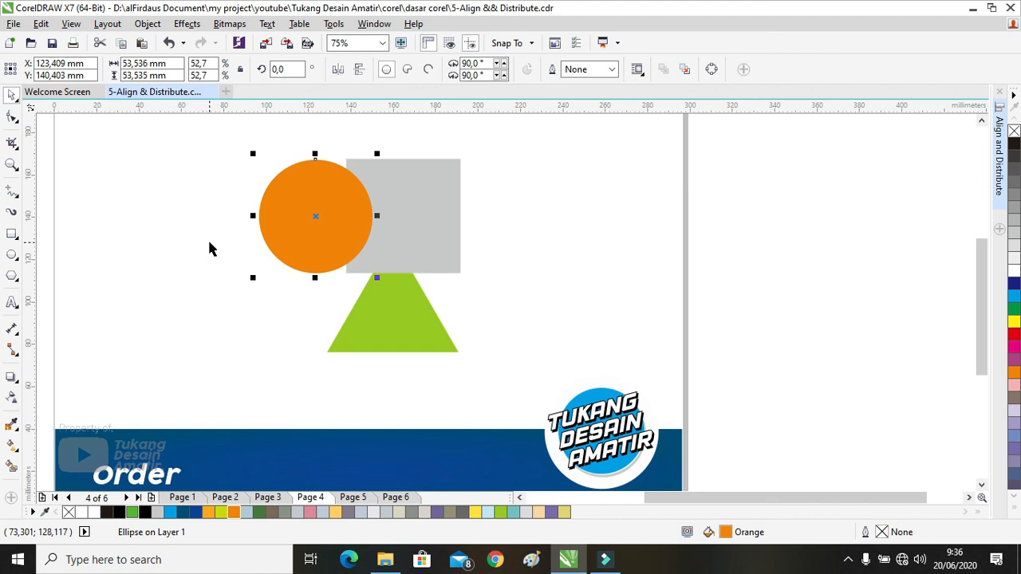
{"action": "key", "text": "shift+Page_Down"}
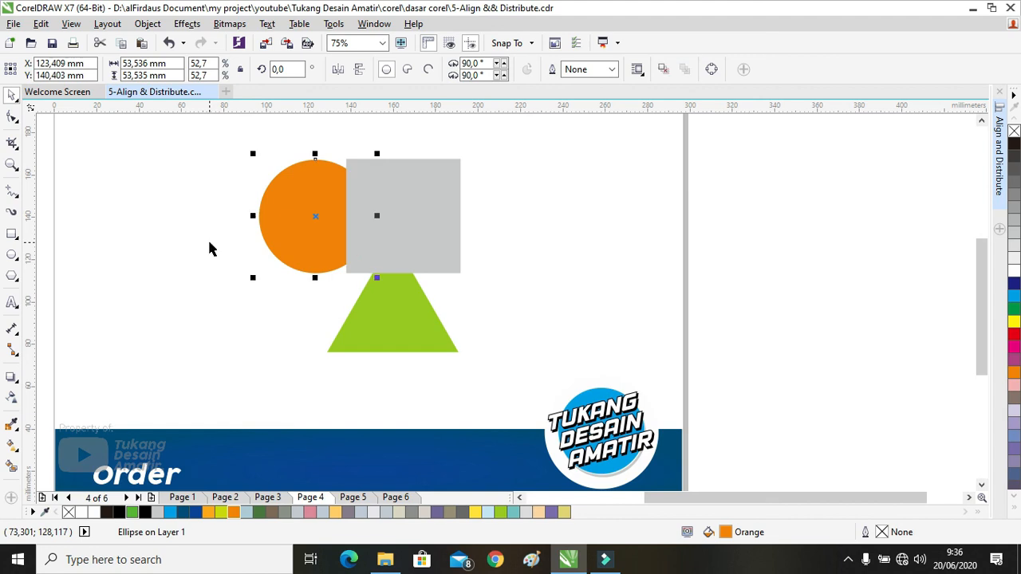
Step: Move the orange circle to about X 151 mm, Y 123 mm, and bring it to the front of the layer
{"action": "left_click_drag", "start_coordinate": [294, 255], "coordinate": [352, 291]}
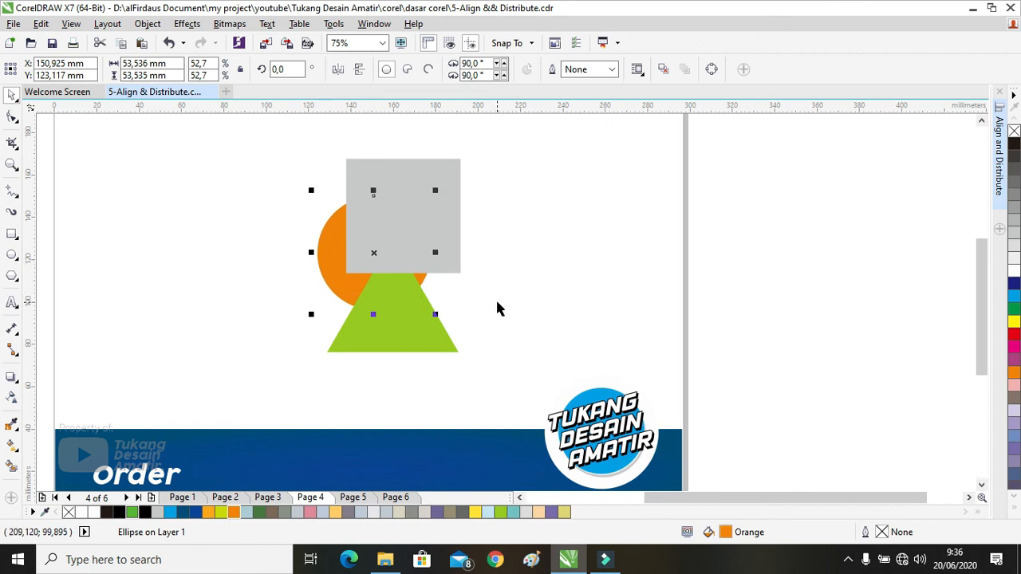
{"action": "key", "text": "shift+Page_Up"}
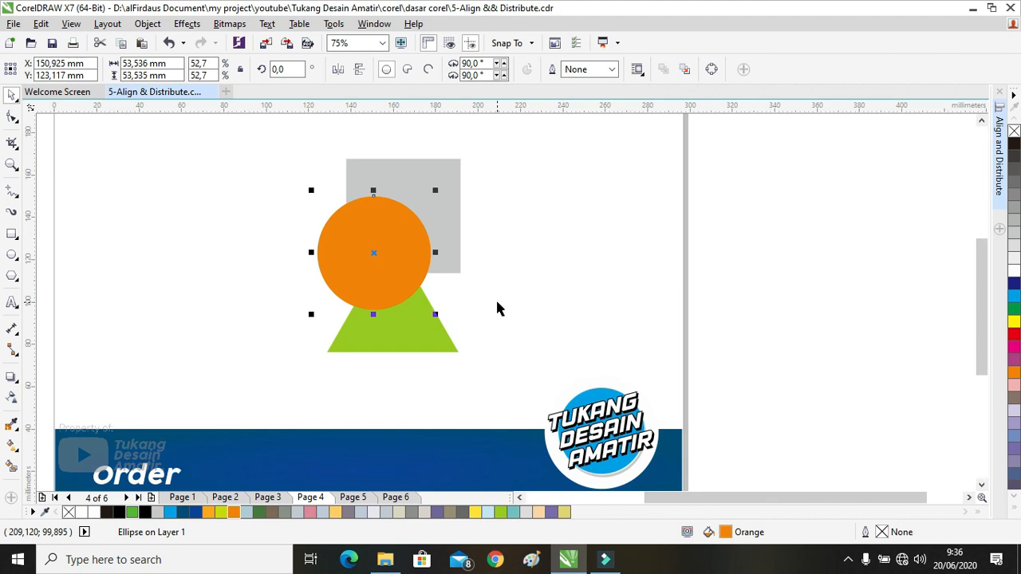
{"action": "left_click", "coordinate": [499, 288]}
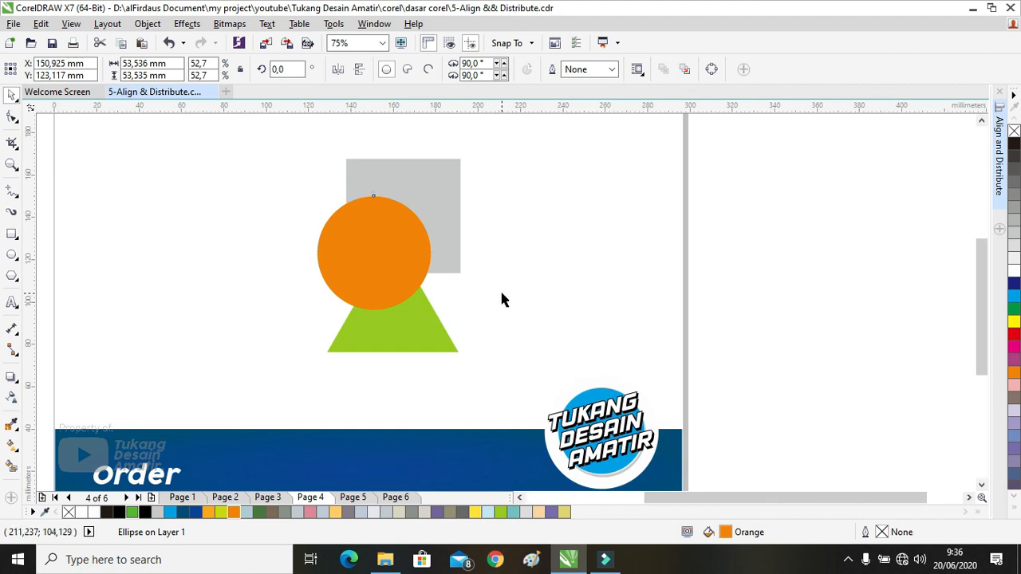
Step: Order the orange circle back one level twice, then forward one level twice, through the square and triangle
{"action": "left_click", "coordinate": [335, 267]}
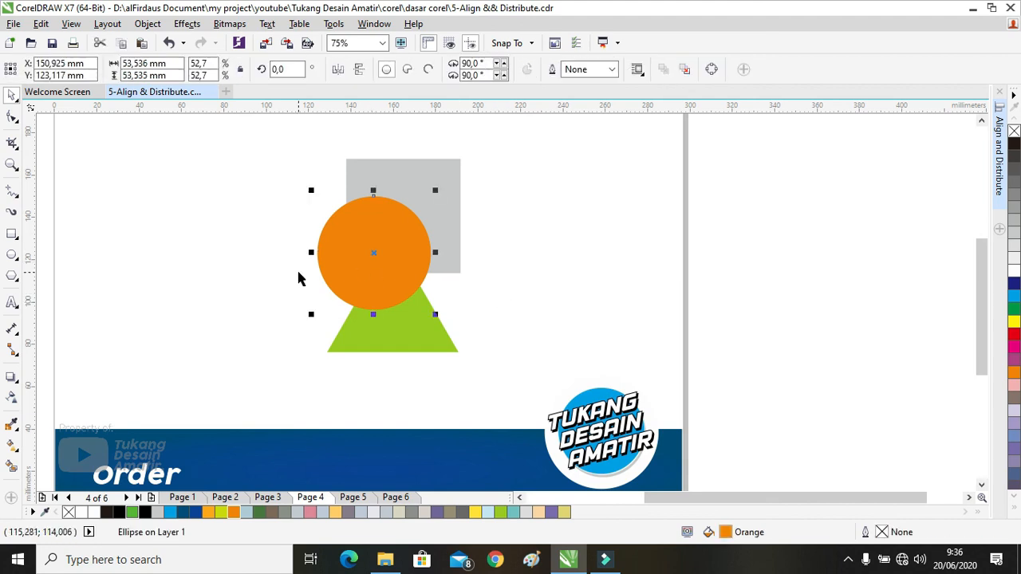
{"action": "key", "text": "ctrl+Page_Down"}
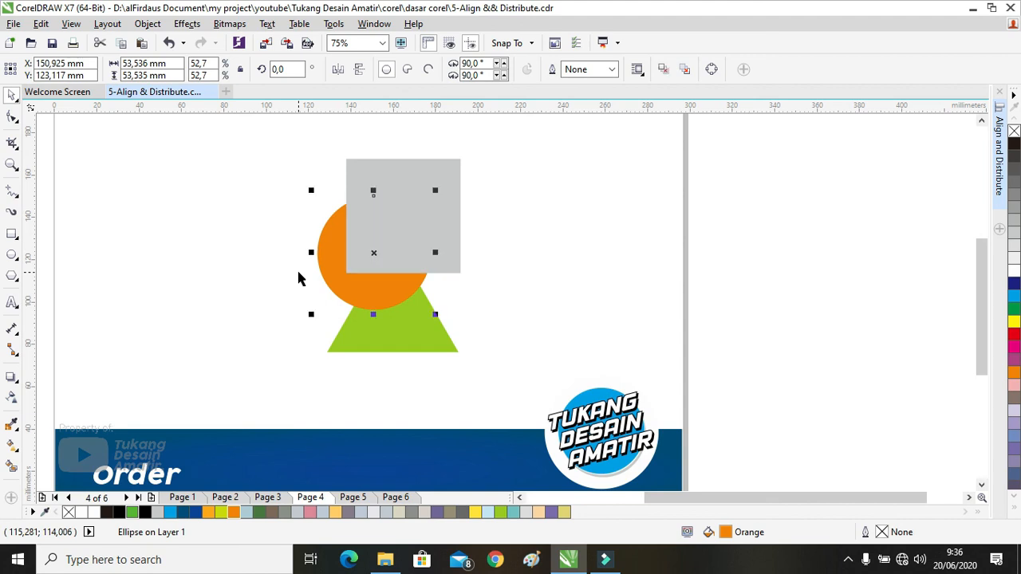
{"action": "key", "text": "ctrl+Page_Down"}
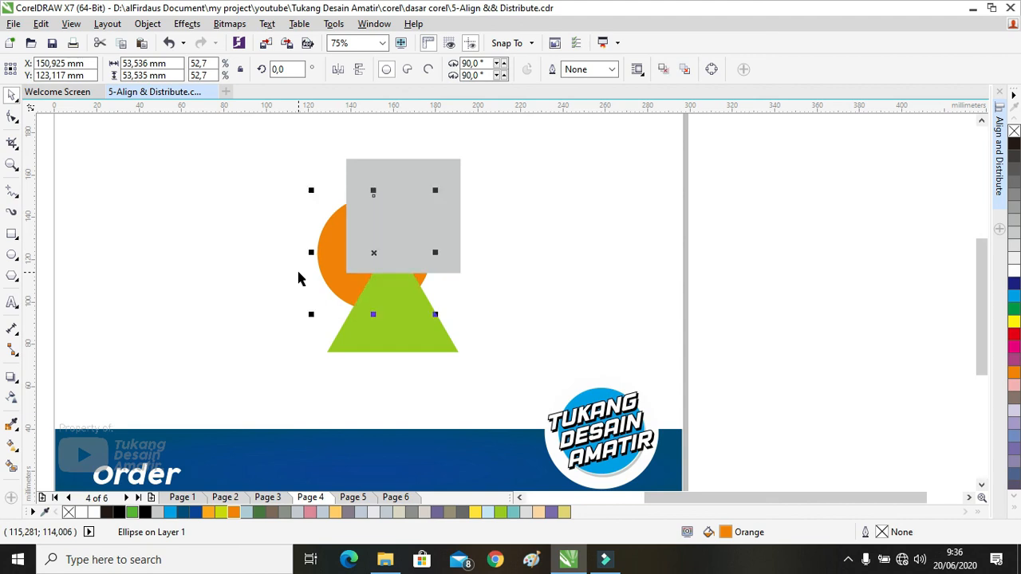
{"action": "key", "text": "ctrl+Page_Up"}
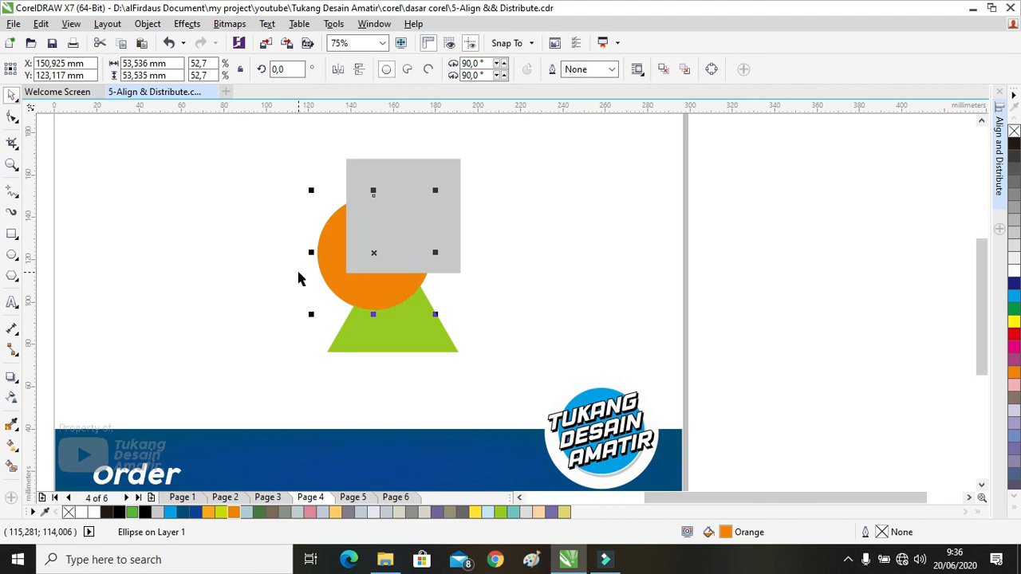
{"action": "key", "text": "ctrl+Page_Up"}
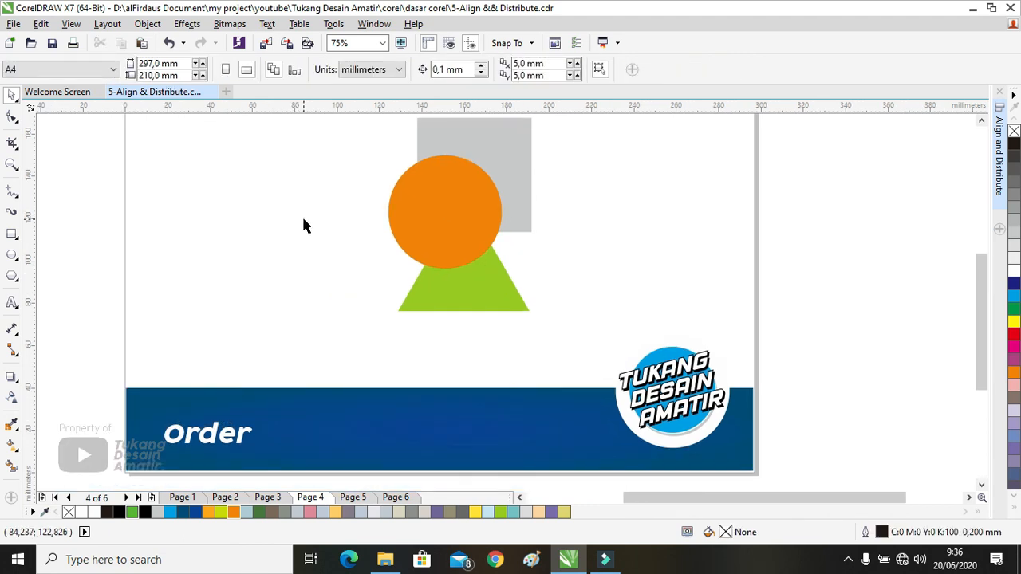
Step: Go to page 5, Latihan Desain, and examine how the city illustration is layered
{"action": "left_click_drag", "start_coordinate": [304, 221], "coordinate": [296, 248]}
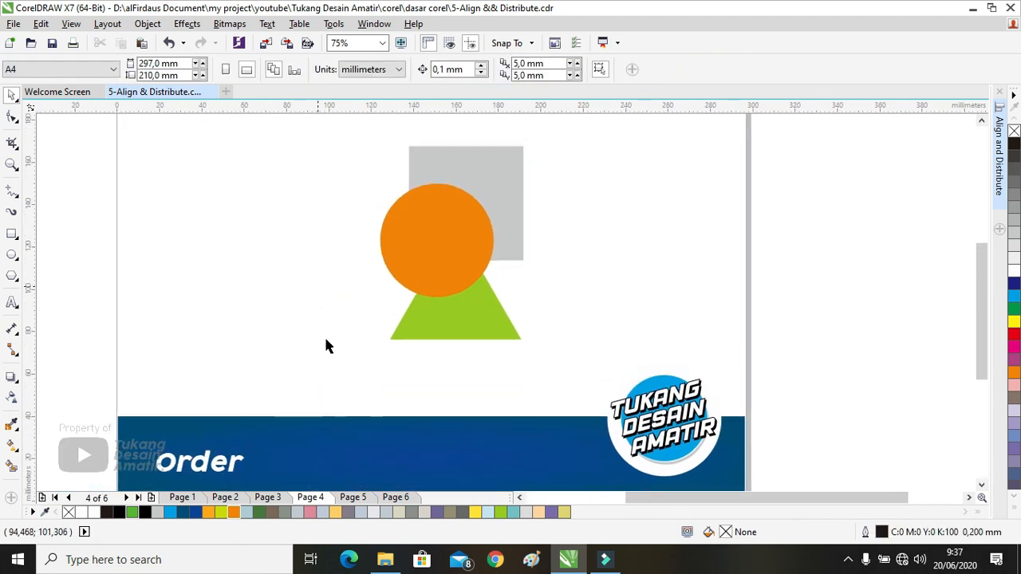
{"action": "left_click_drag", "start_coordinate": [343, 314], "coordinate": [372, 325]}
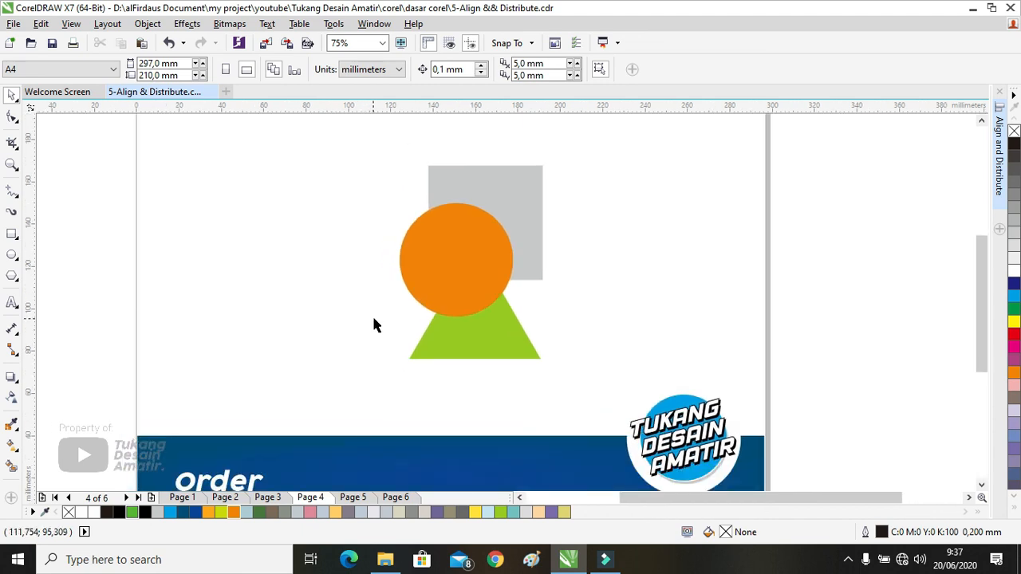
{"action": "scroll", "coordinate": [372, 313], "scroll_direction": "down", "scroll_amount": 1}
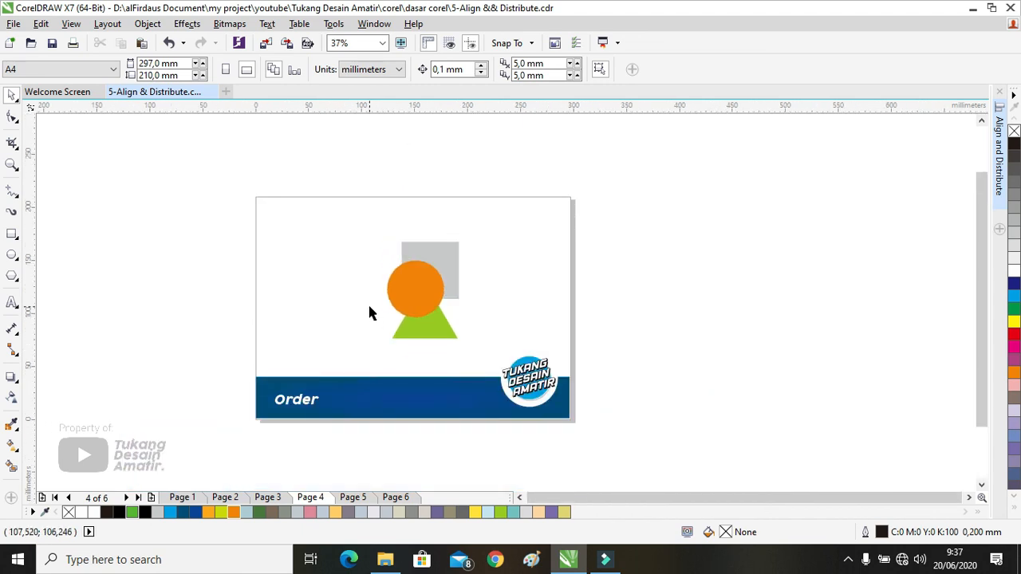
{"action": "key", "text": "Page_Down"}
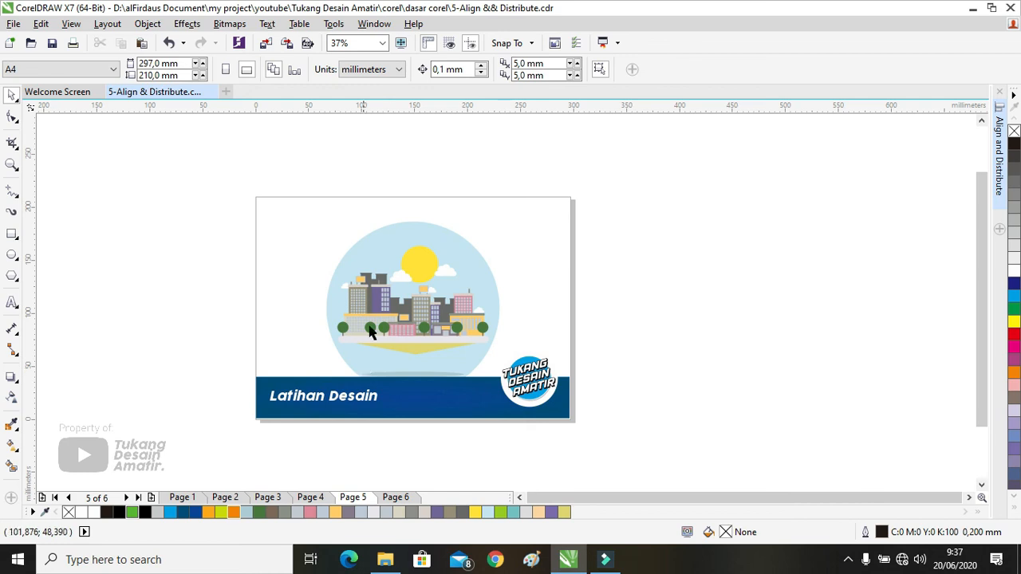
{"action": "scroll", "coordinate": [366, 327], "scroll_direction": "up", "scroll_amount": 1}
{"action": "scroll", "coordinate": [416, 254], "scroll_direction": "up", "scroll_amount": 1}
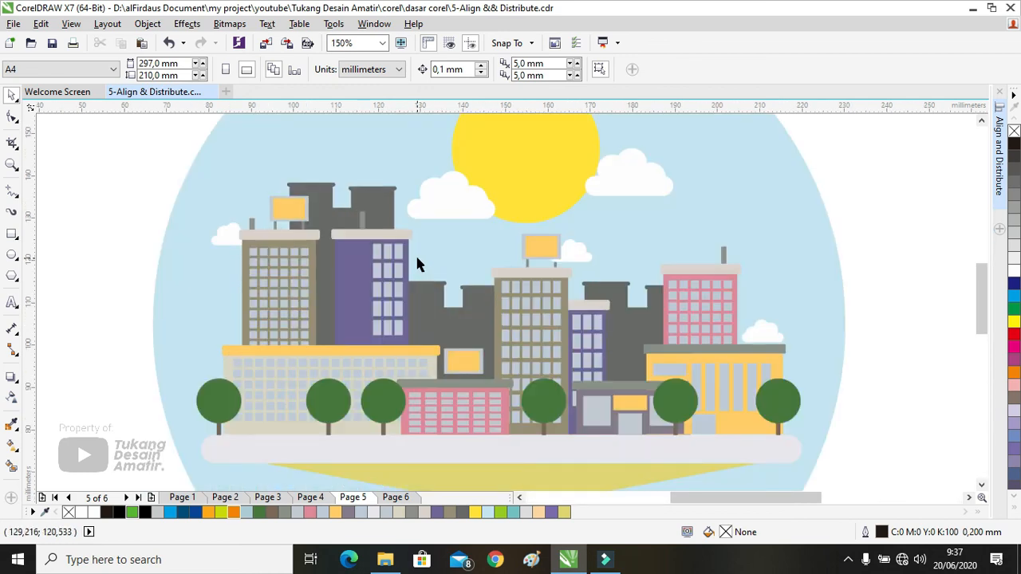
{"action": "scroll", "coordinate": [415, 255], "scroll_direction": "down", "scroll_amount": 1}
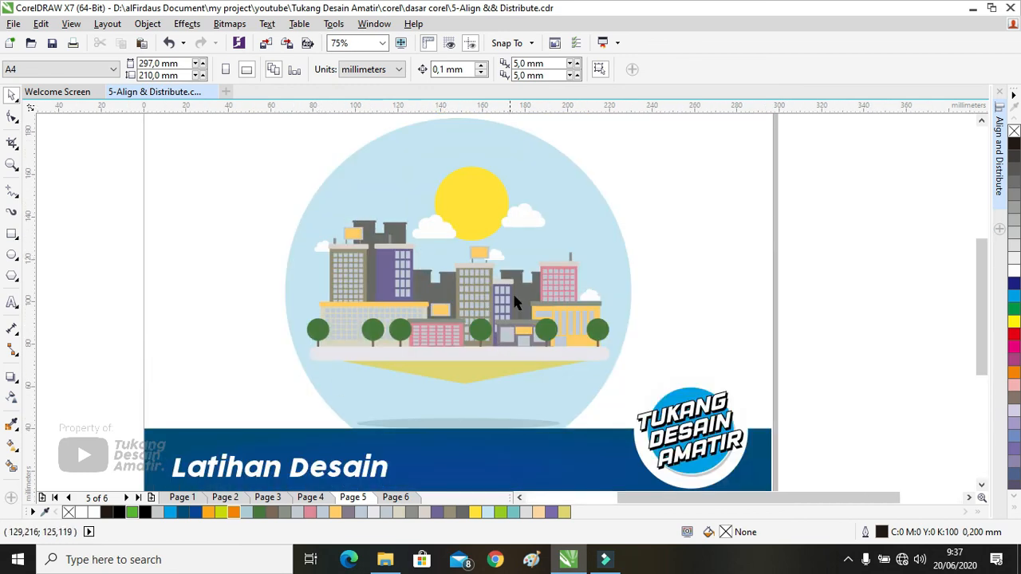